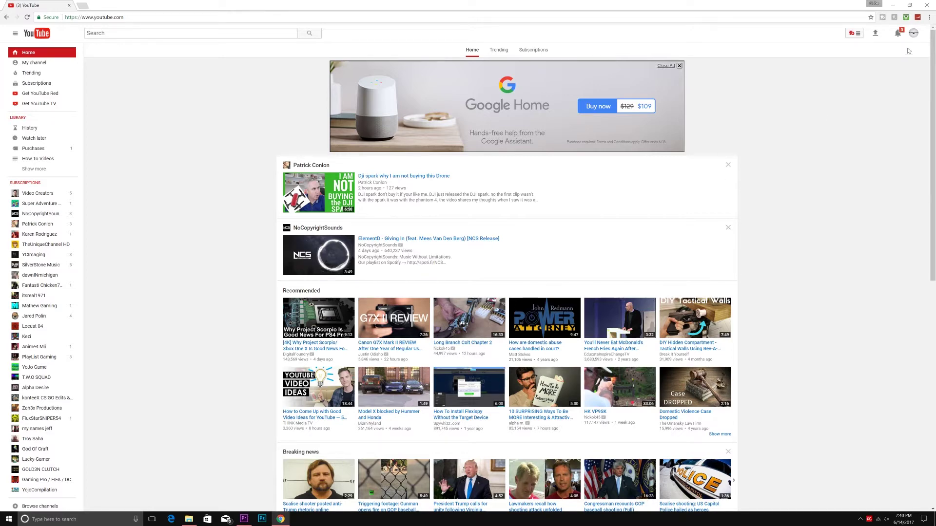
# - Open the Video Editor through the account menu, Creator Studio and the CREATE section
pyautogui.click(913, 34)
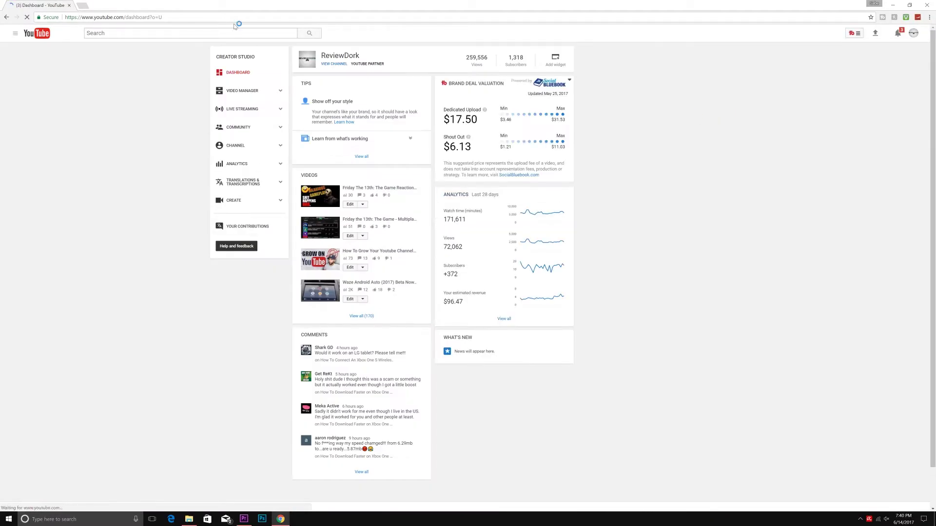
pyautogui.click(274, 205)
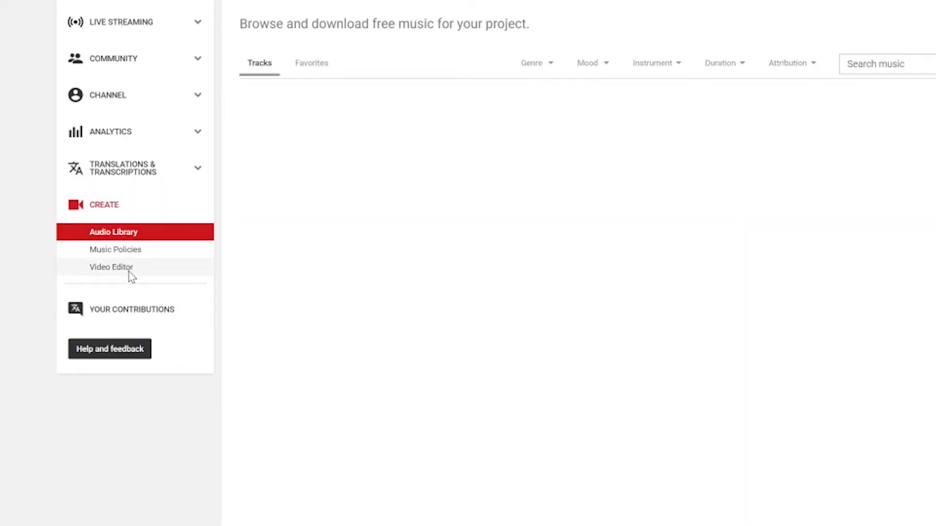
pyautogui.click(128, 271)
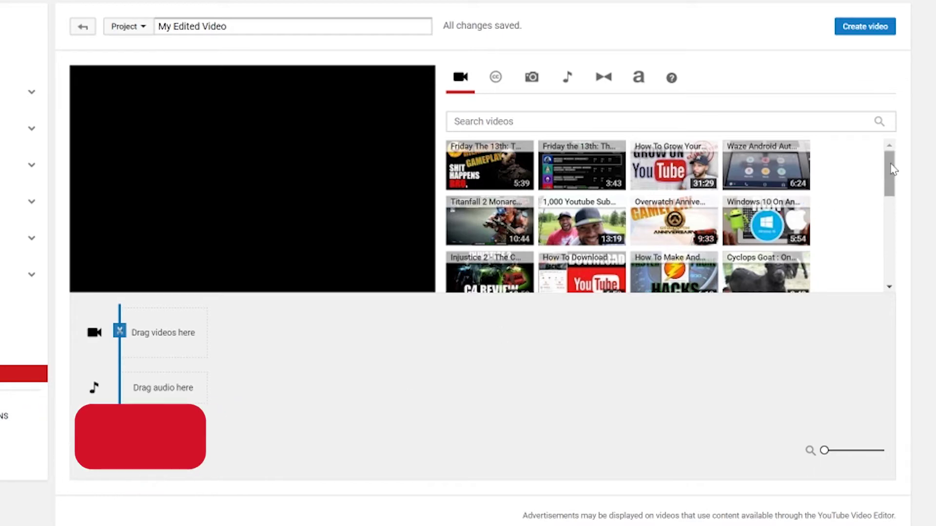
# - Scroll the video library to the 20-second child-in-chair clip and place it on the timeline
pyautogui.moveTo(888, 177)
pyautogui.mouseDown()
pyautogui.moveTo(887, 242)
pyautogui.moveTo(888, 176)
pyautogui.mouseUp()
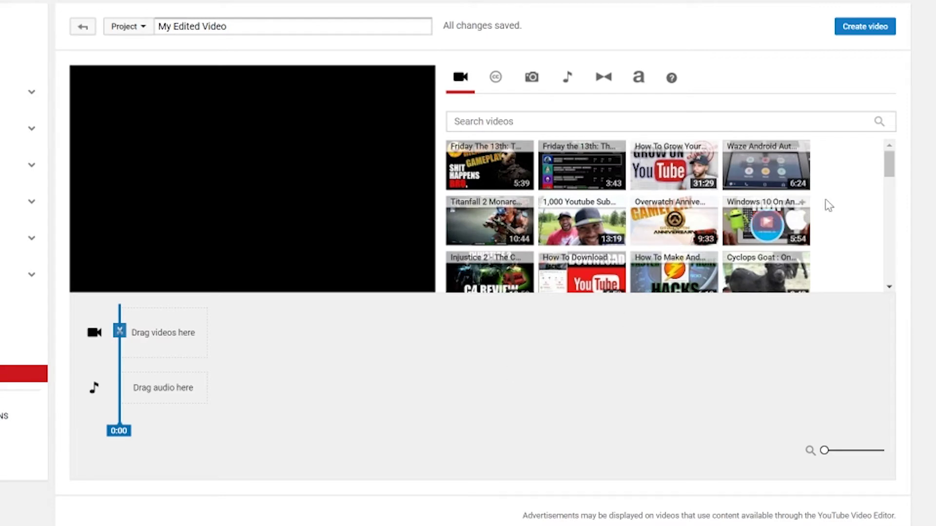
pyautogui.moveTo(891, 167)
pyautogui.mouseDown()
pyautogui.moveTo(890, 239)
pyautogui.moveTo(899, 161)
pyautogui.mouseUp()
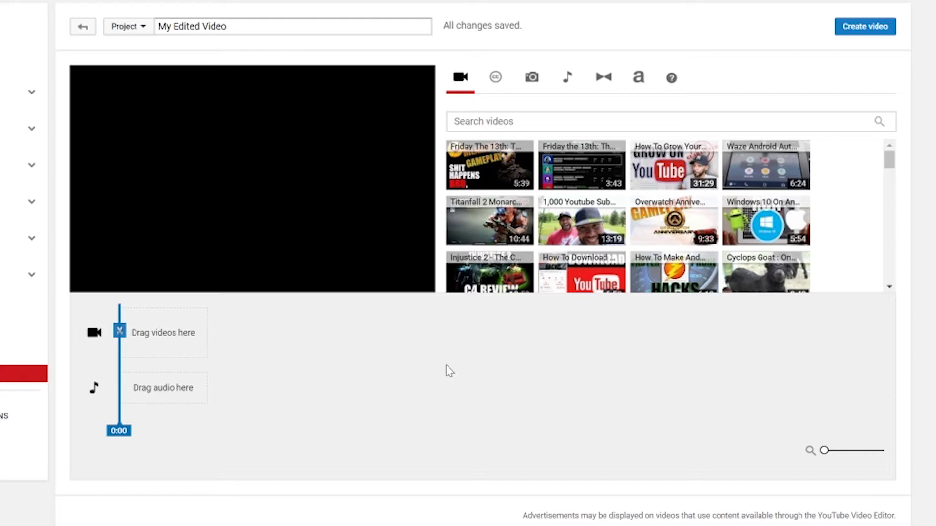
pyautogui.moveTo(888, 160); pyautogui.dragTo(889, 227)
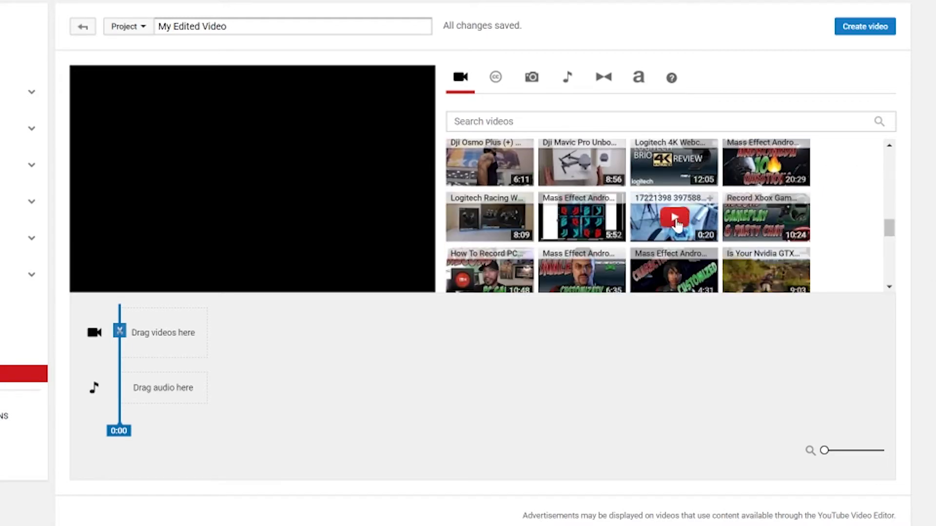
pyautogui.moveTo(678, 199); pyautogui.dragTo(165, 335)
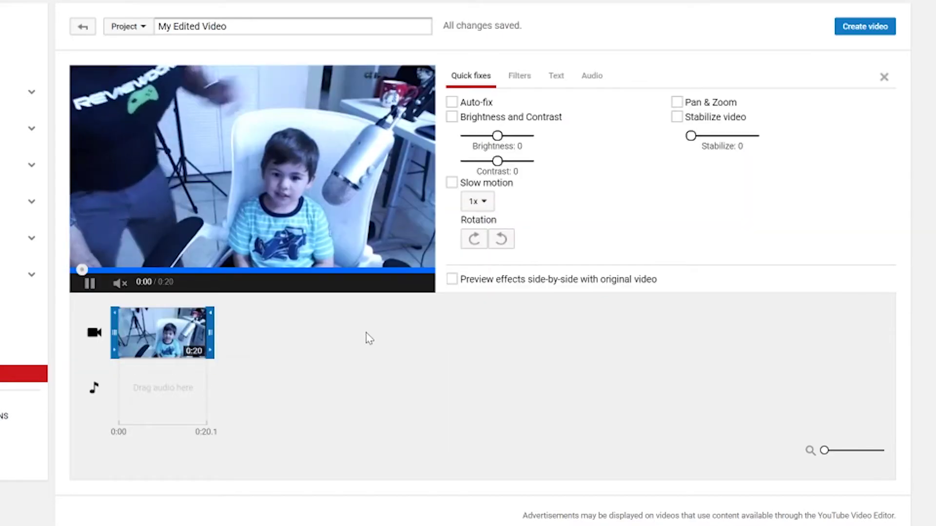
# - Trim the end of the child clip so it lasts 0:10
pyautogui.click(90, 284)
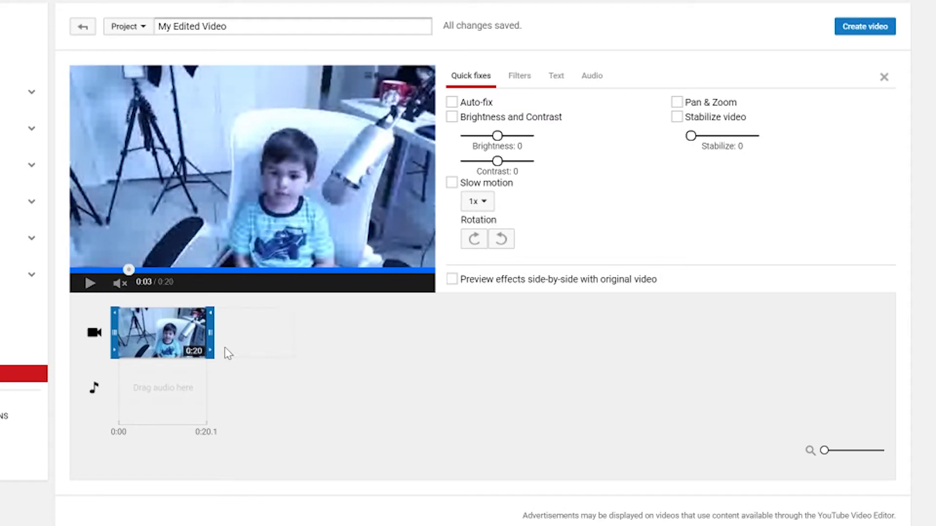
pyautogui.moveTo(210, 334); pyautogui.dragTo(168, 337)
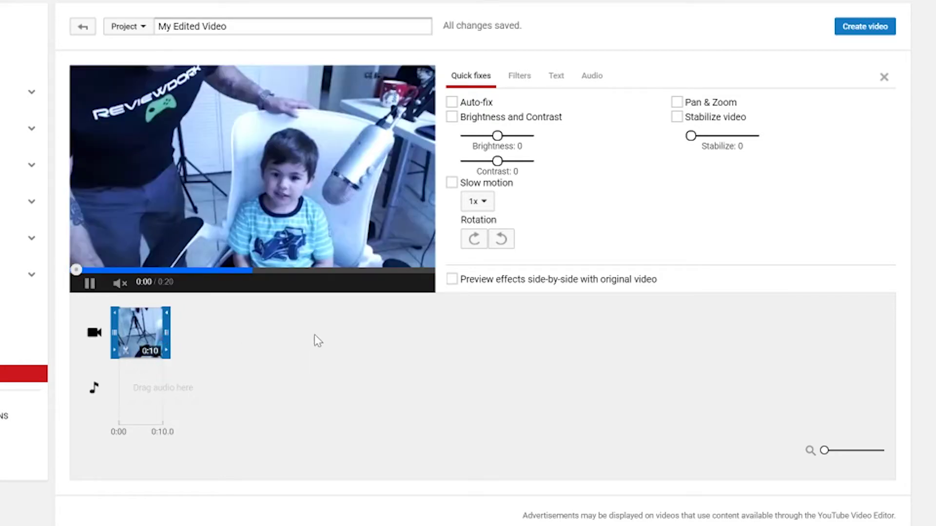
pyautogui.click(315, 334)
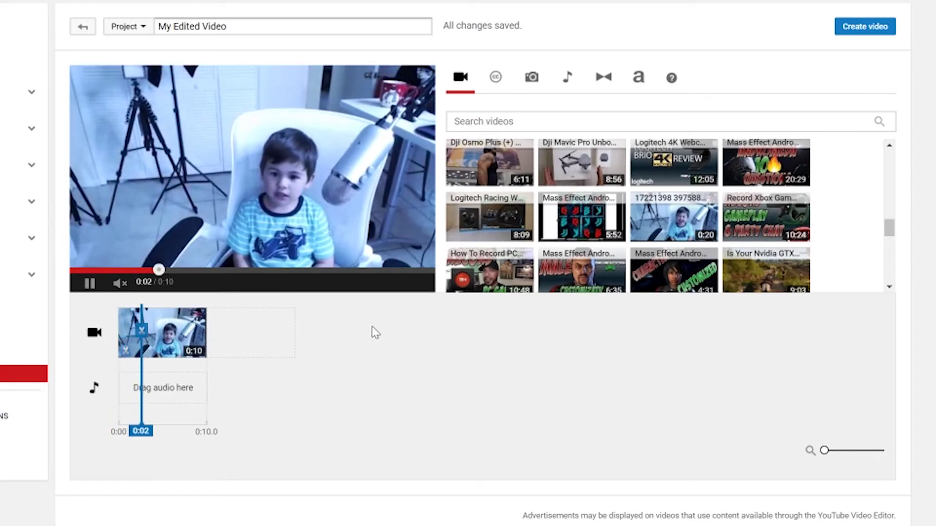
# - Split the child clip at 0:05 into two pieces
pyautogui.click(90, 286)
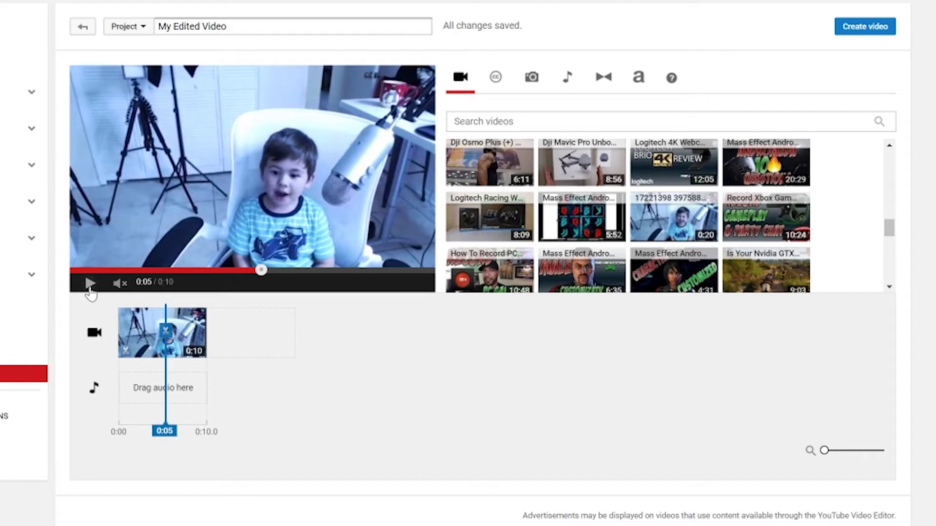
pyautogui.click(166, 339)
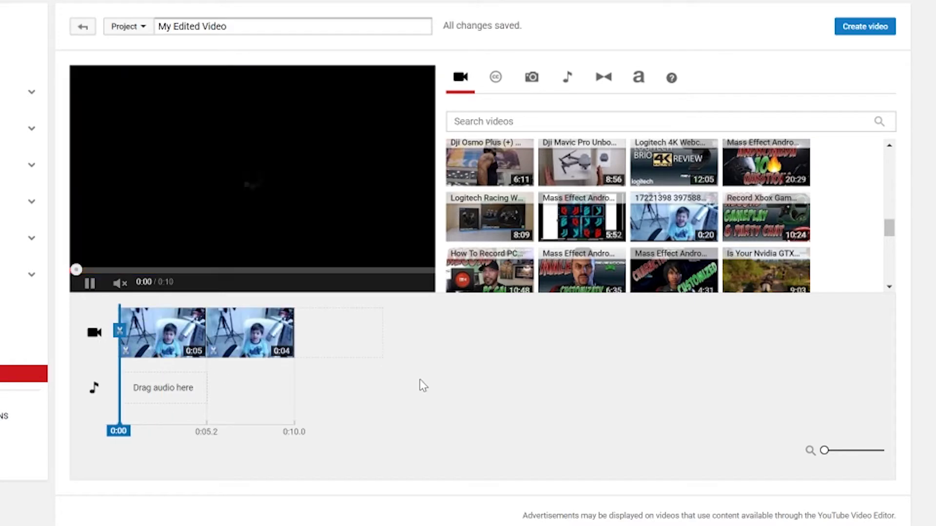
pyautogui.click(90, 285)
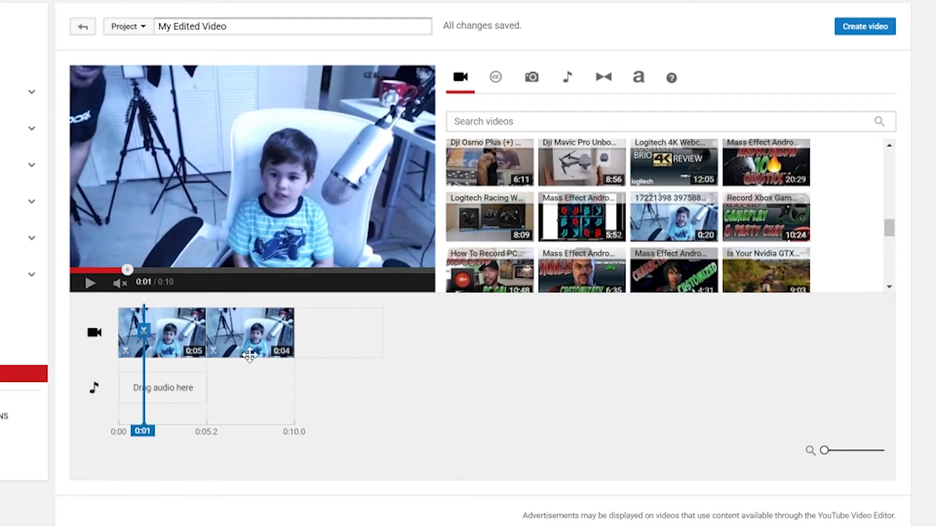
# - Preview the first clip side-by-side, trying brightness +10 before turning brightness and contrast off
pyautogui.click(173, 339)
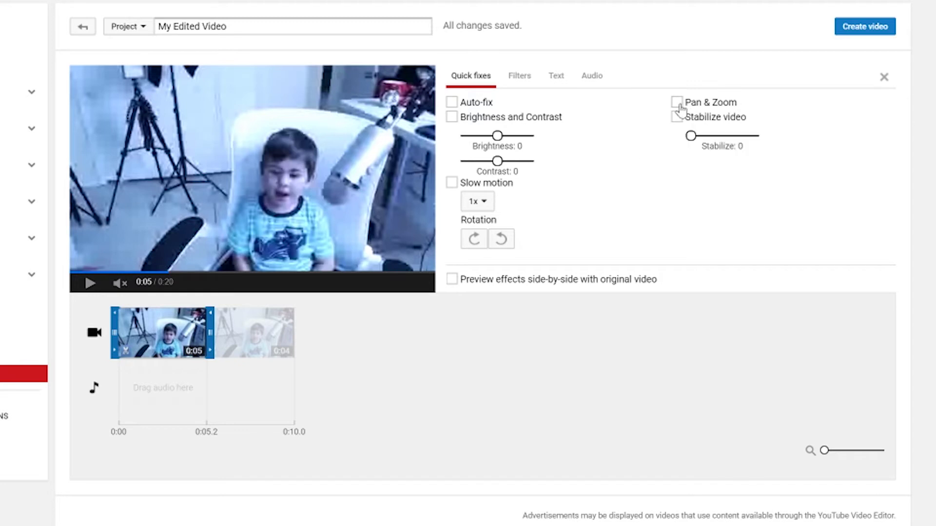
pyautogui.click(453, 282)
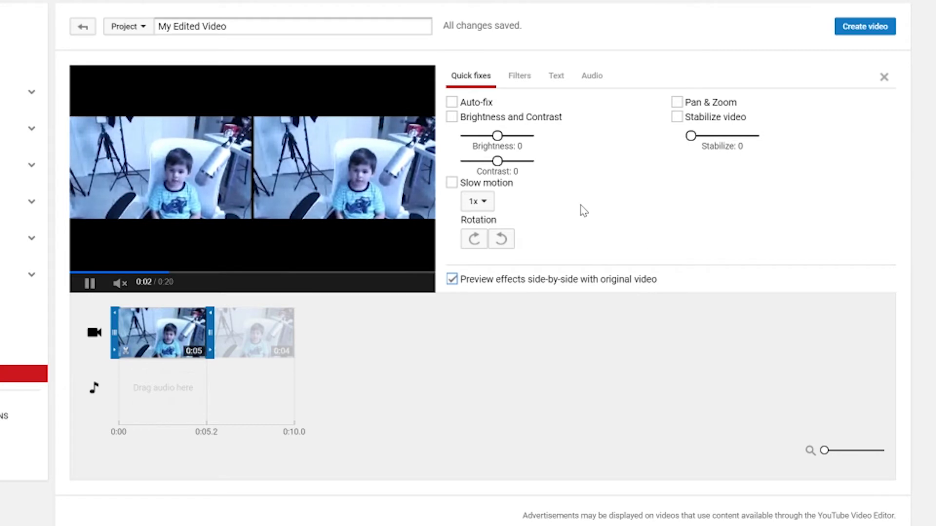
pyautogui.click(452, 117)
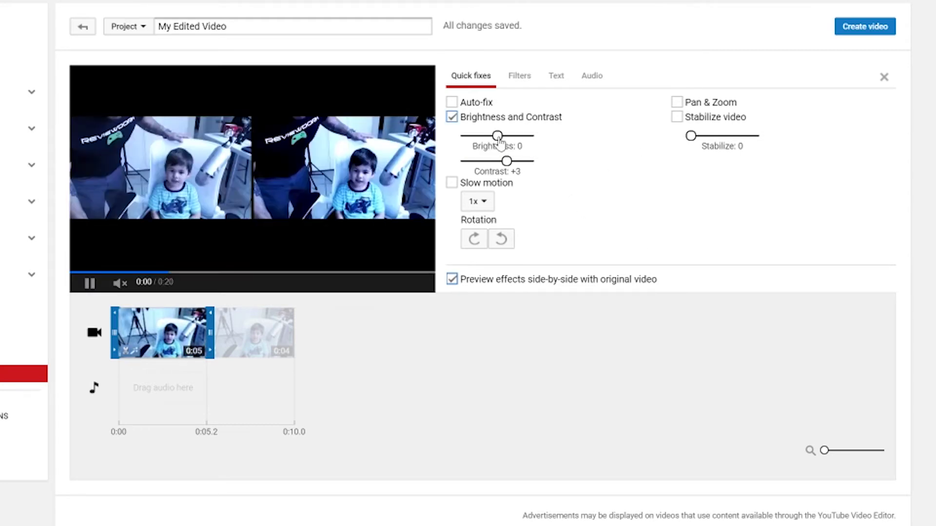
pyautogui.moveTo(498, 137); pyautogui.dragTo(577, 144)
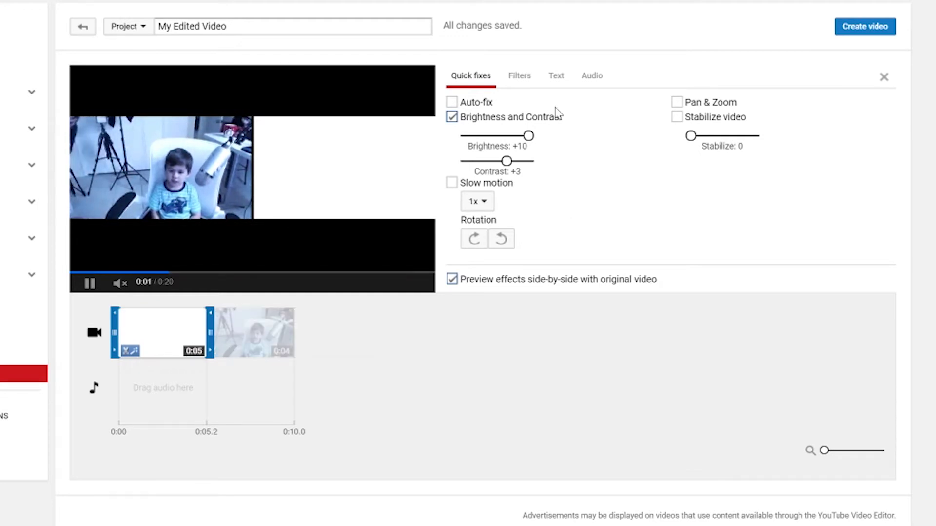
pyautogui.click(451, 117)
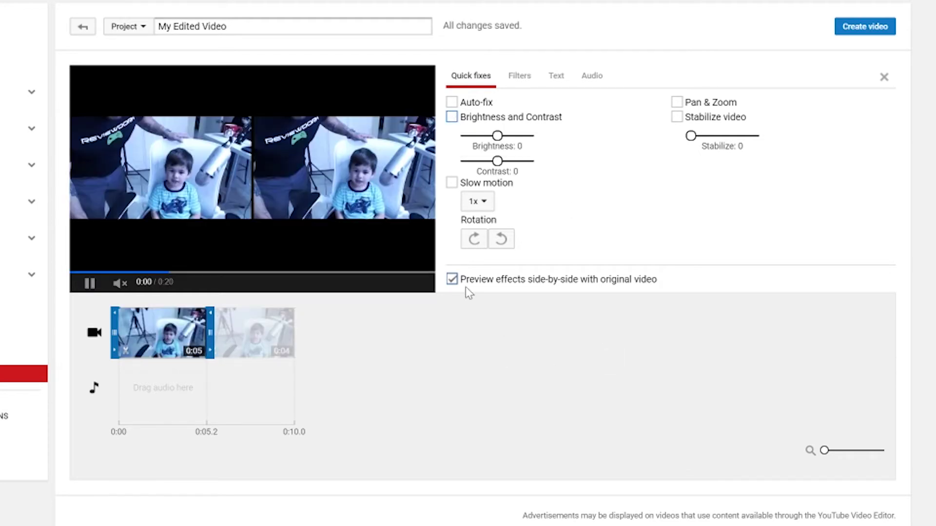
# - Search the Creative Commons video library for 'New York City'
pyautogui.click(497, 86)
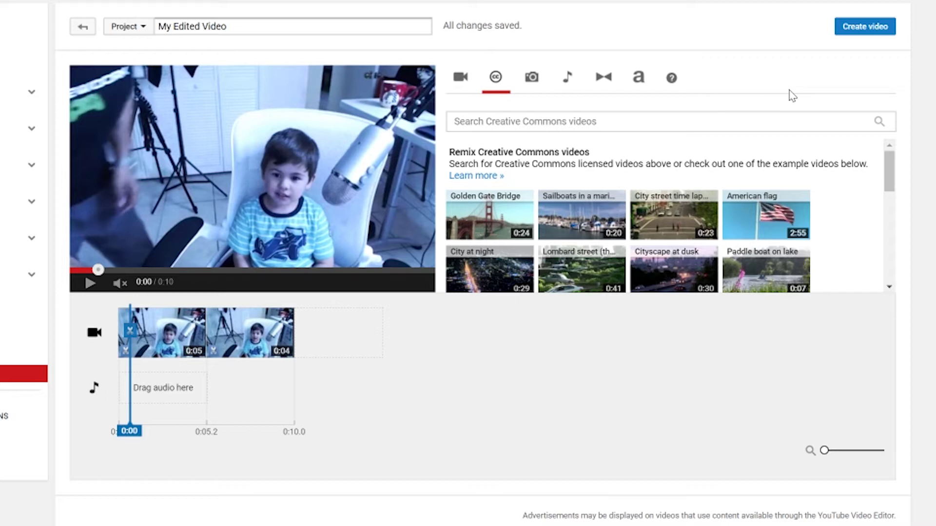
pyautogui.click(623, 121)
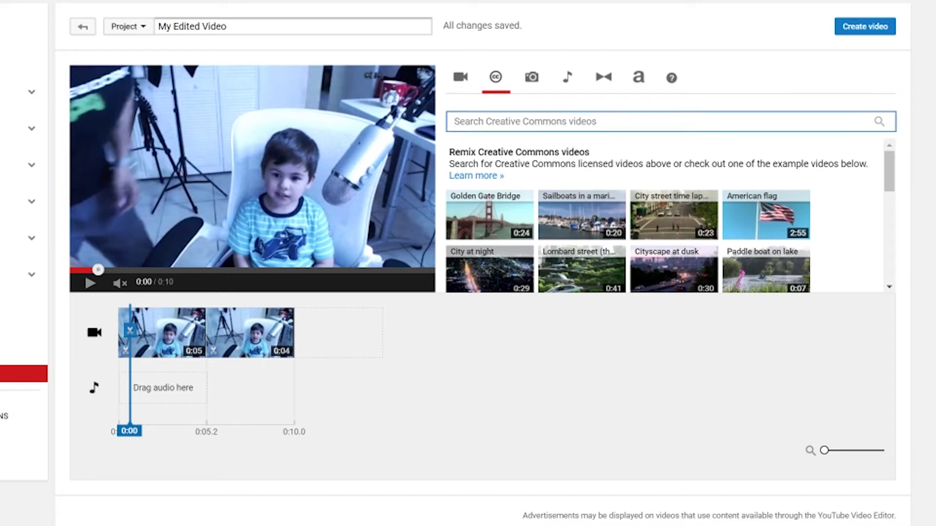
pyautogui.write('New York')
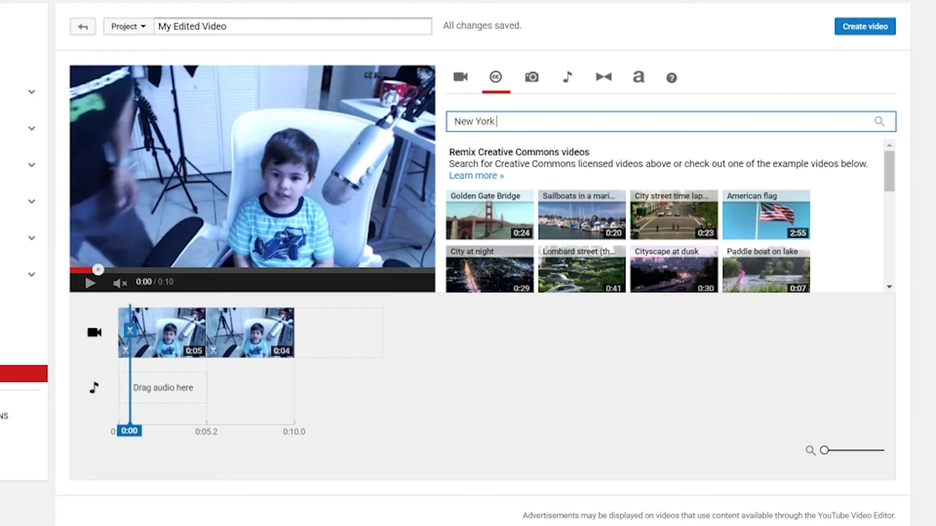
pyautogui.write(' City')
pyautogui.press('Return')
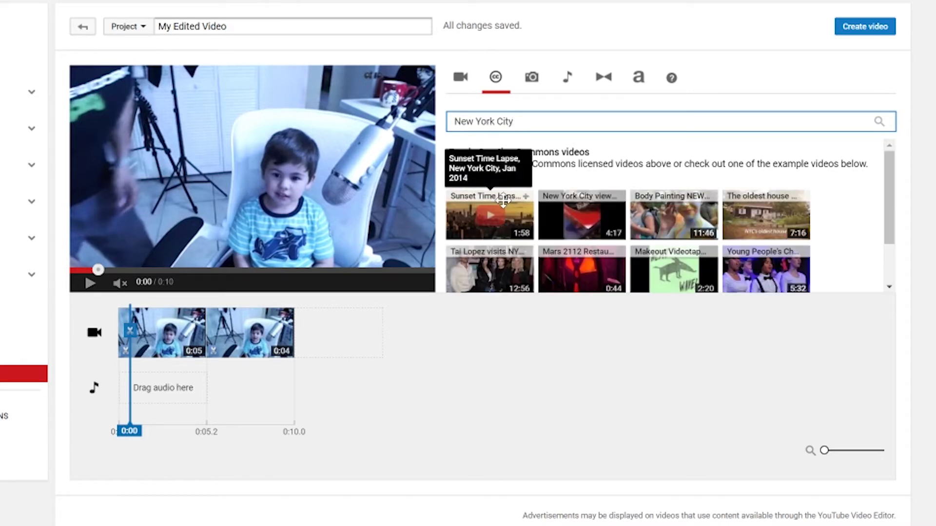
# - Insert the Sunset Time Lapse between the child clips and trim its end to 0:13
pyautogui.click(502, 200)
pyautogui.moveTo(503, 199); pyautogui.dragTo(211, 318)
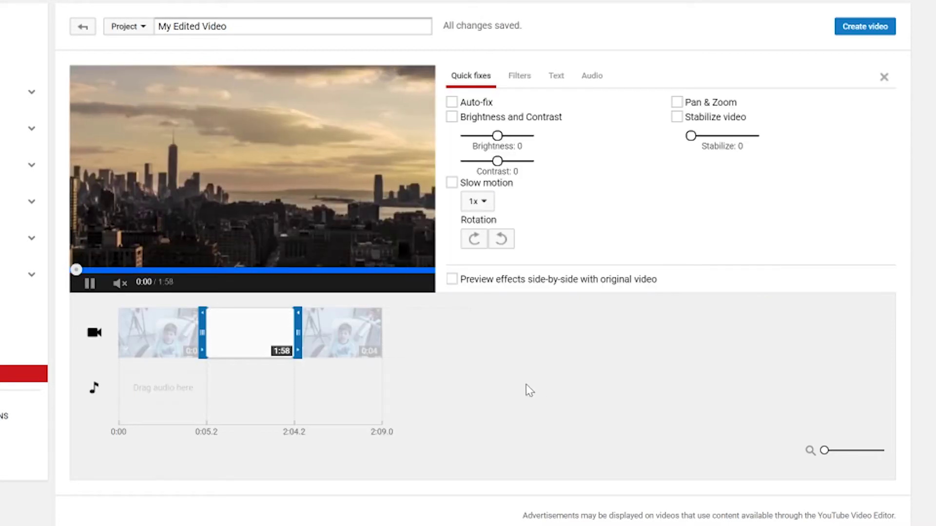
pyautogui.click(91, 285)
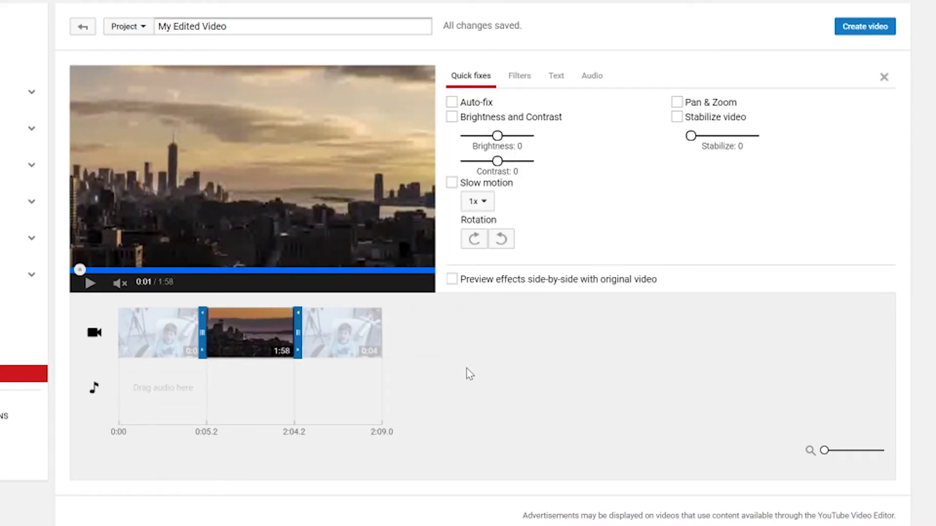
pyautogui.moveTo(250, 348)
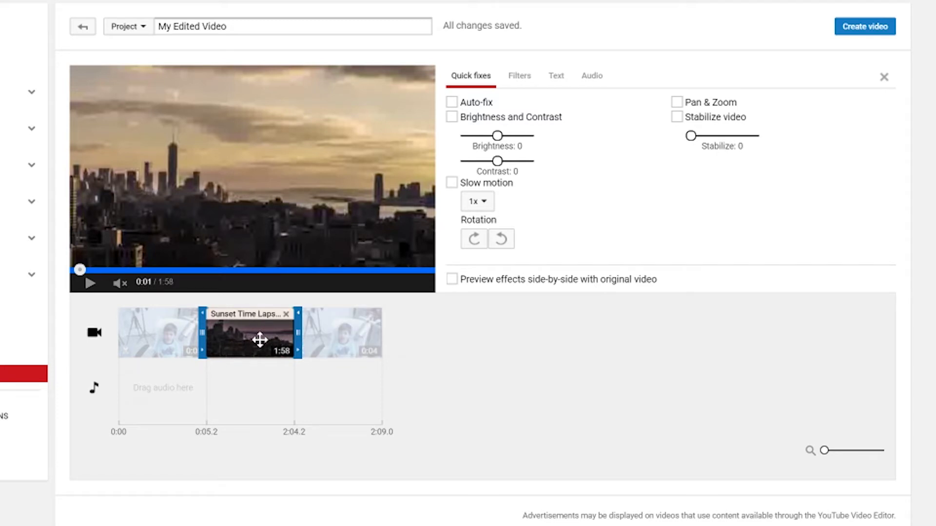
pyautogui.moveTo(298, 333); pyautogui.dragTo(220, 338)
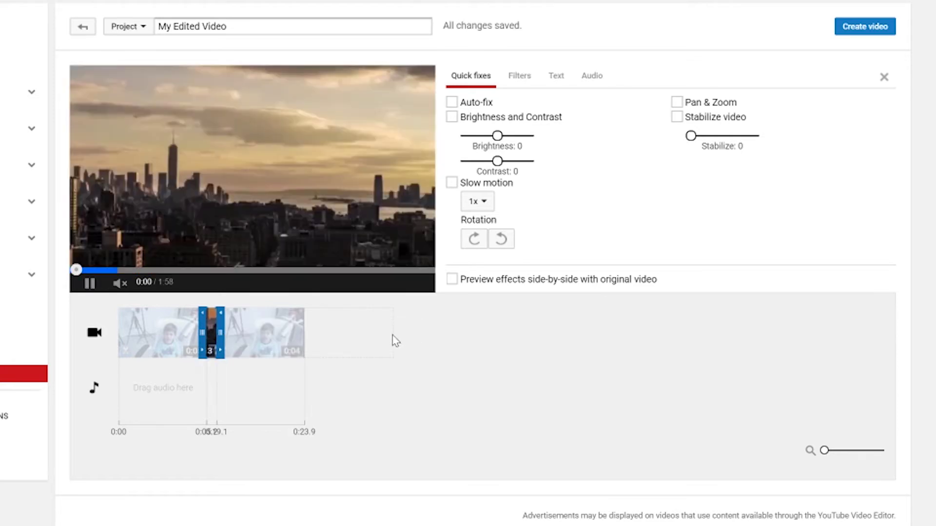
pyautogui.click(393, 335)
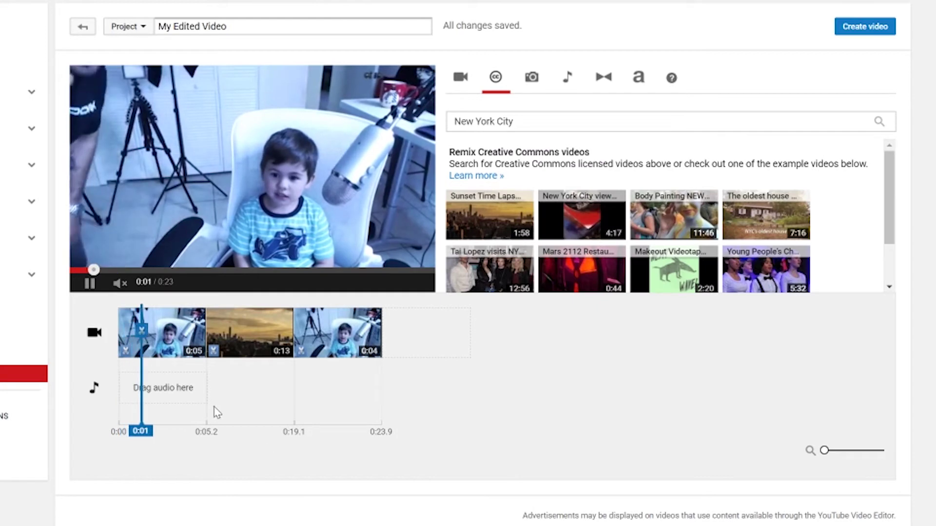
# - Split the city clip and remove its first 7-second part, leaving 0:06
pyautogui.click(229, 272)
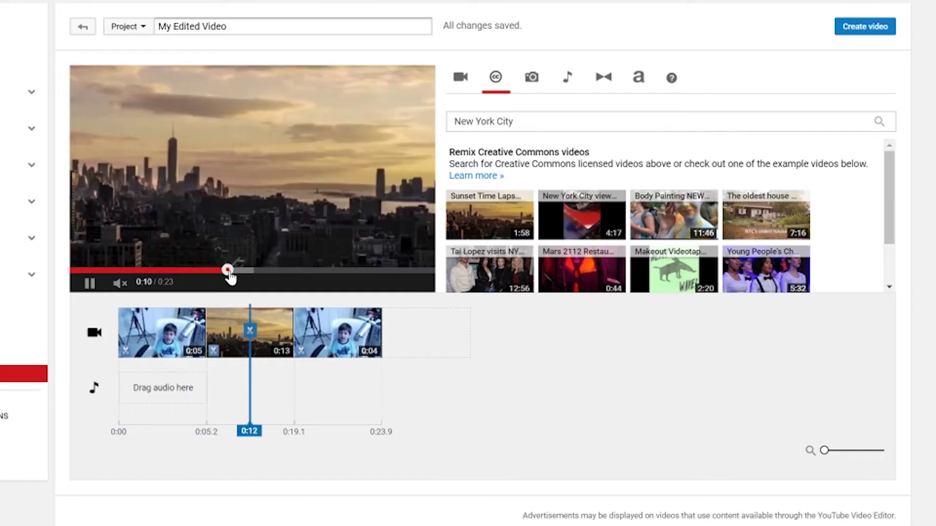
pyautogui.click(240, 330)
pyautogui.click(255, 333)
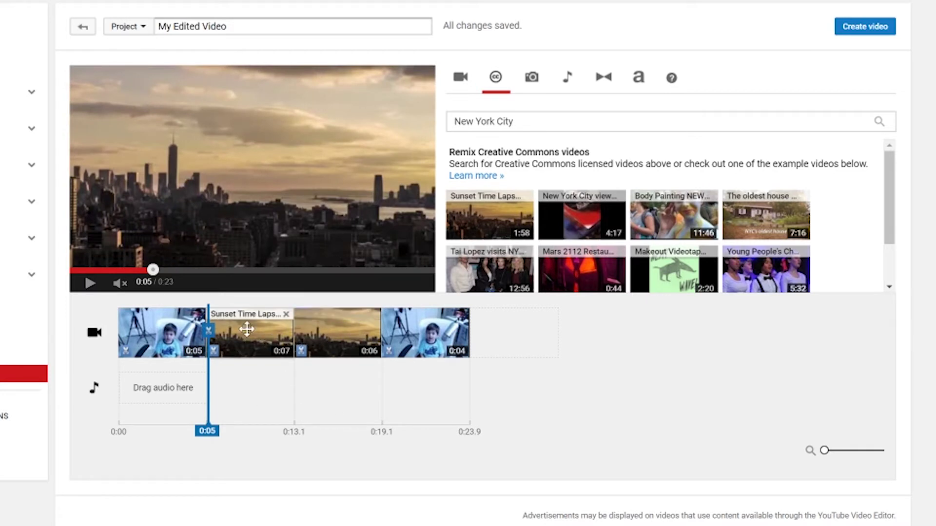
pyautogui.click(286, 314)
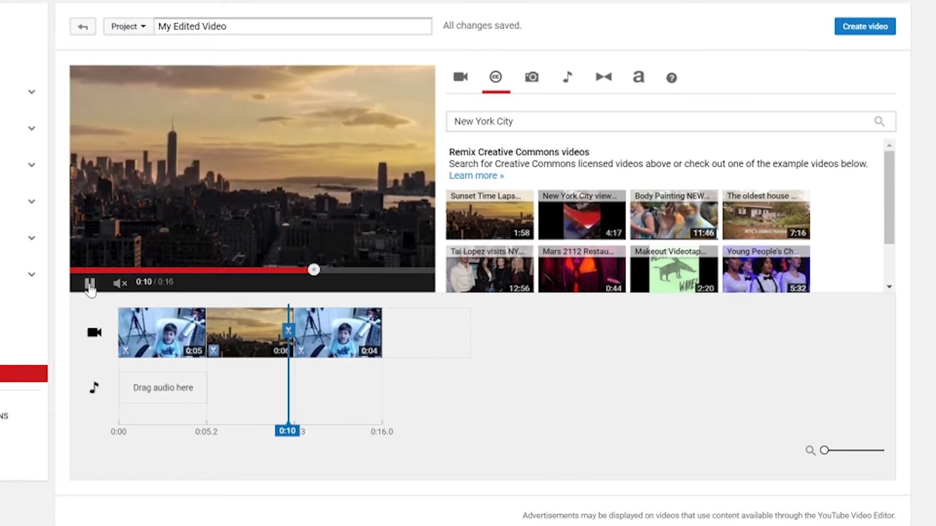
pyautogui.click(90, 287)
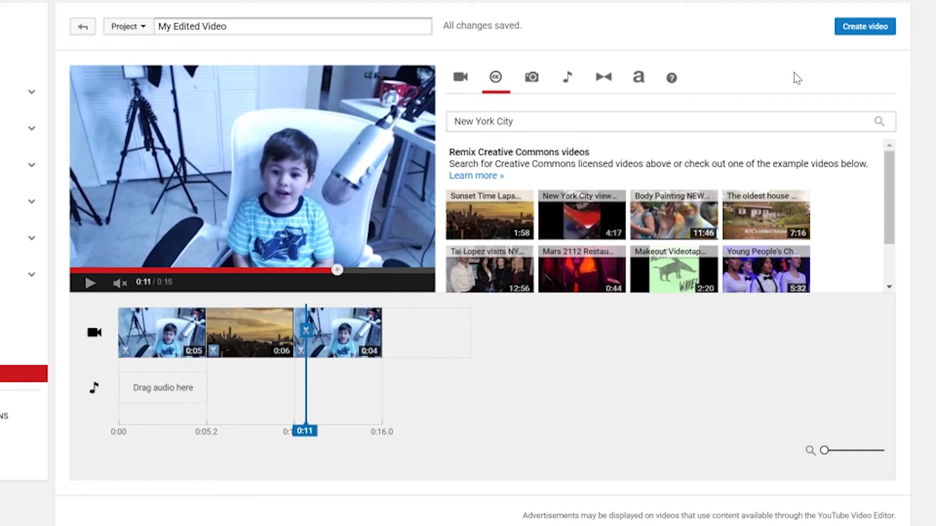
# - Add youtubeheader.png from the 2016-10-23 album as a 5-second intro at the timeline start
pyautogui.click(532, 81)
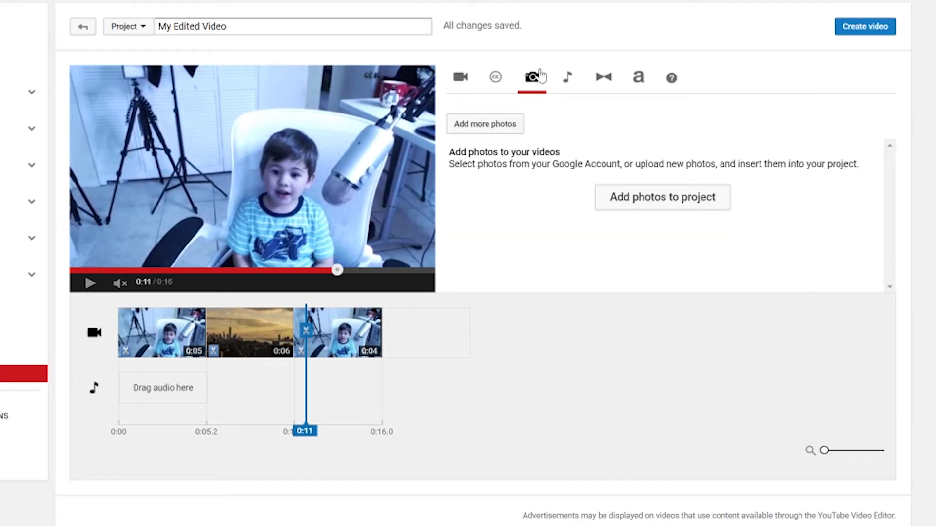
pyautogui.click(663, 199)
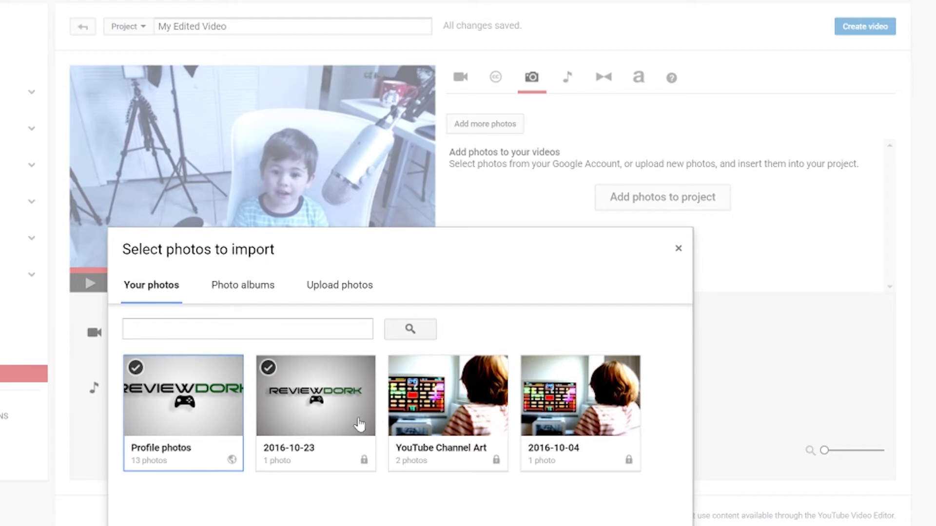
pyautogui.click(258, 298)
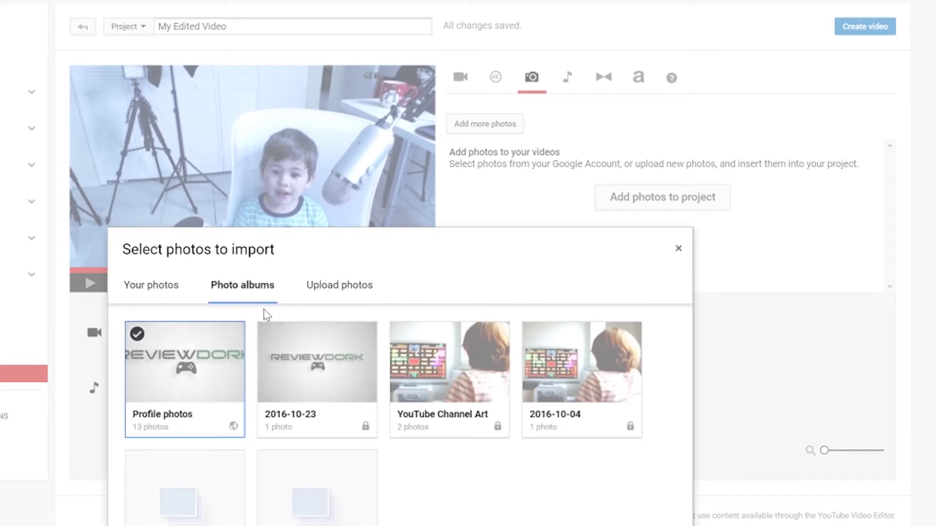
pyautogui.click(344, 291)
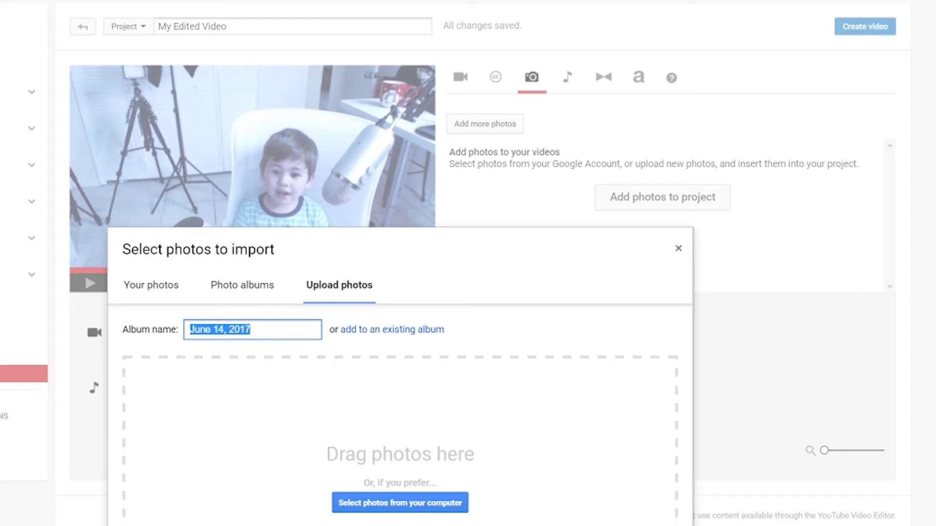
pyautogui.click(159, 301)
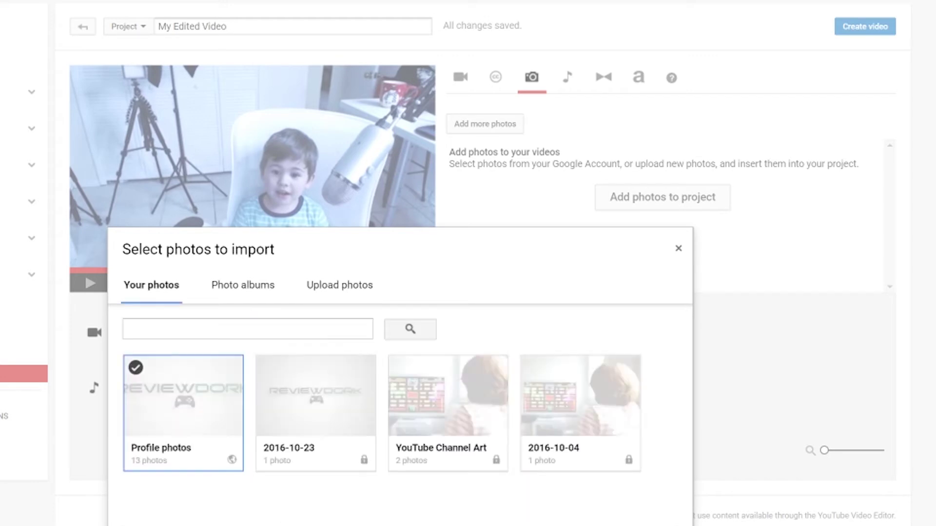
pyautogui.click(305, 418)
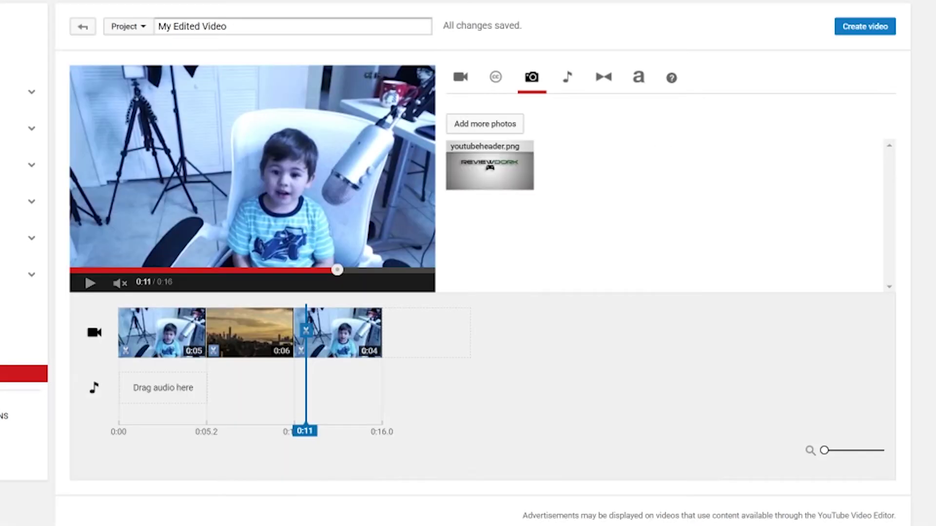
pyautogui.moveTo(492, 161); pyautogui.dragTo(112, 334)
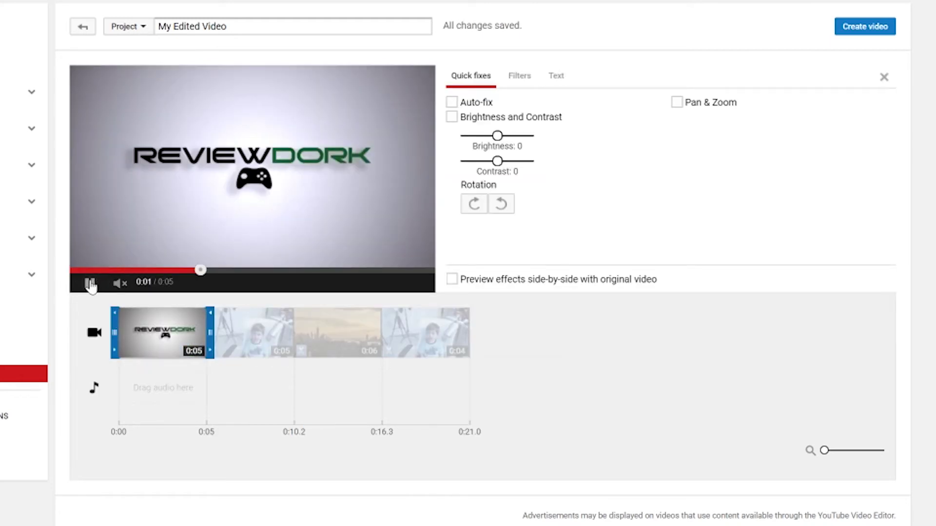
pyautogui.click(502, 314)
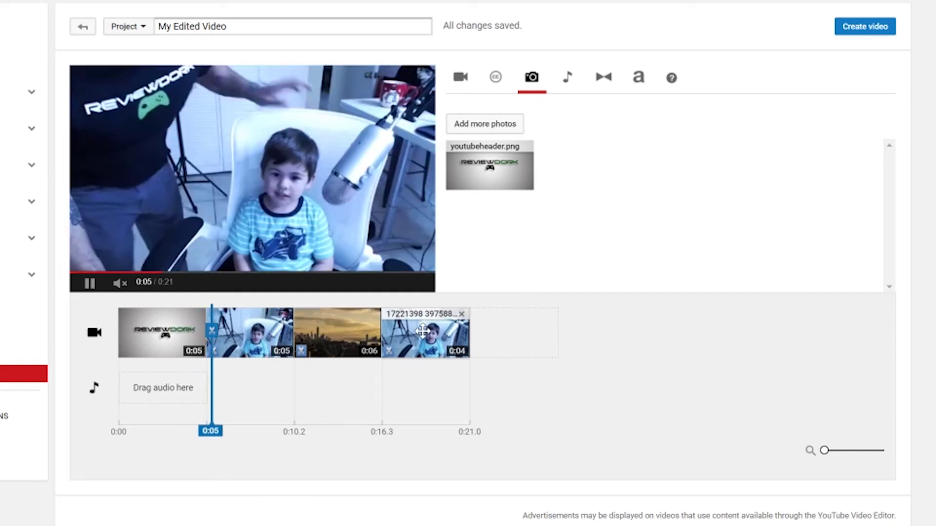
pyautogui.click(97, 286)
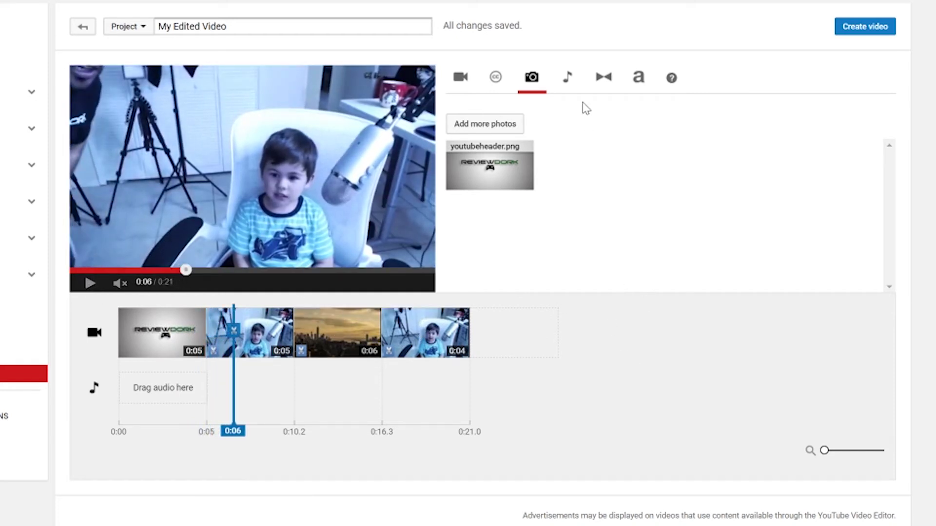
# - Add the Children's genre track 'Inner Smile' to the audio track
pyautogui.click(567, 80)
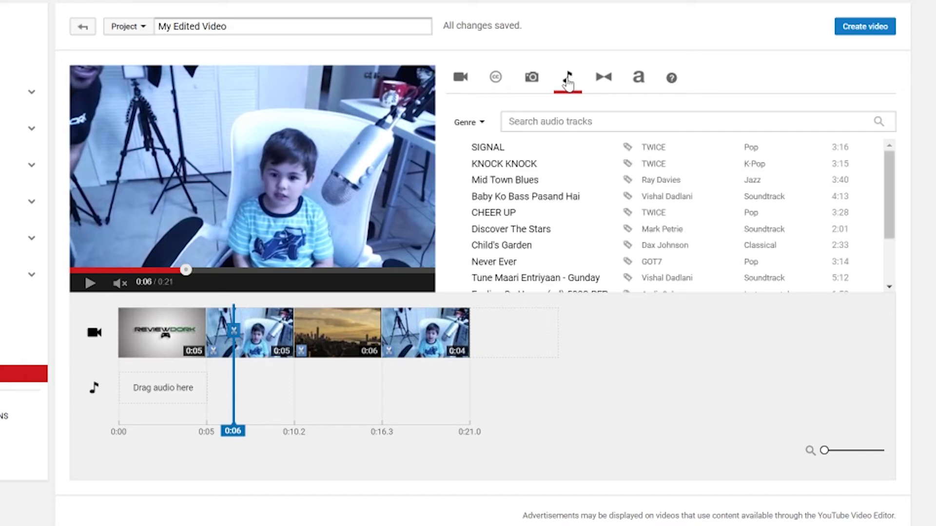
pyautogui.click(483, 125)
pyautogui.scroll(-3, 507, 204)
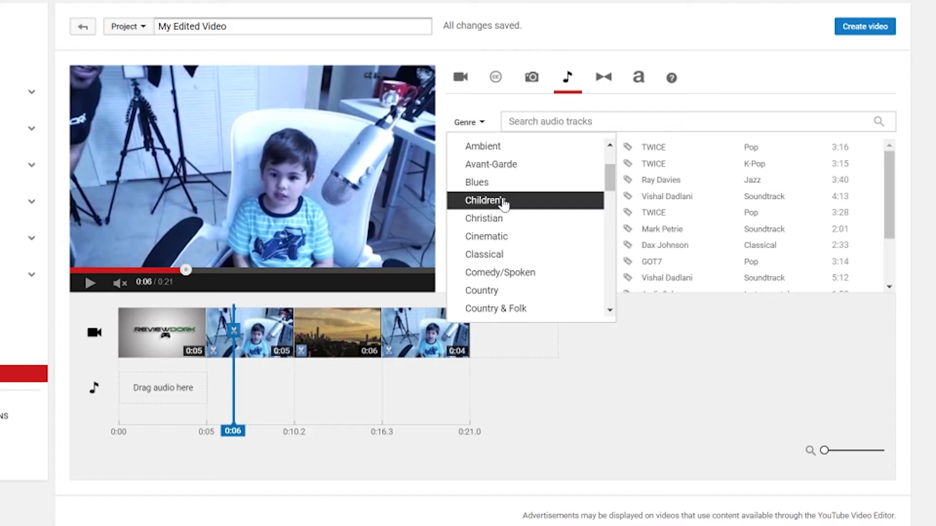
pyautogui.click(504, 201)
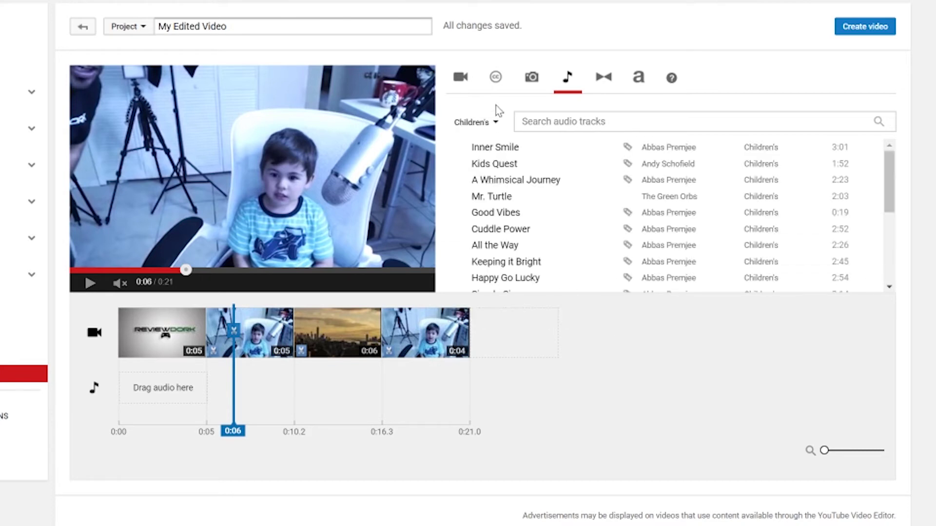
pyautogui.moveTo(553, 149); pyautogui.dragTo(168, 390)
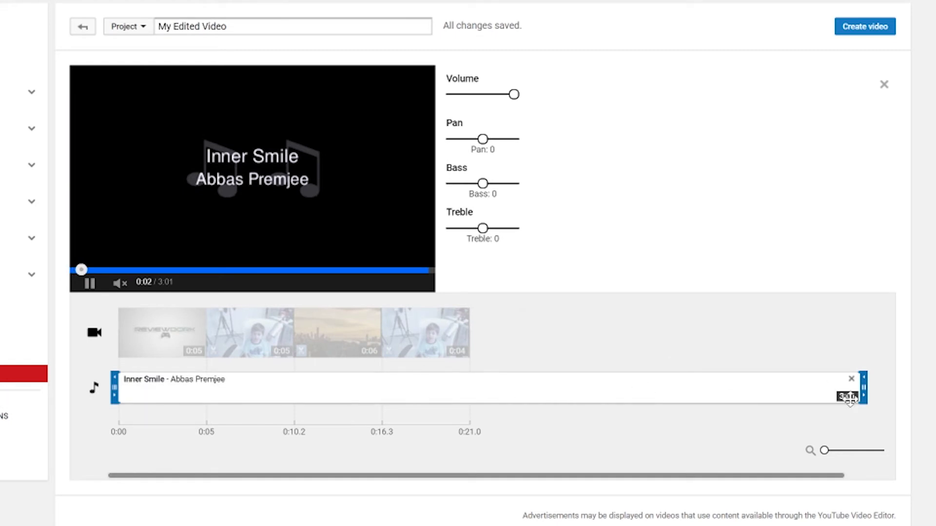
# - Trim 'Inner Smile' to end at 0:21 and turn its volume down low
pyautogui.moveTo(864, 389); pyautogui.dragTo(475, 406)
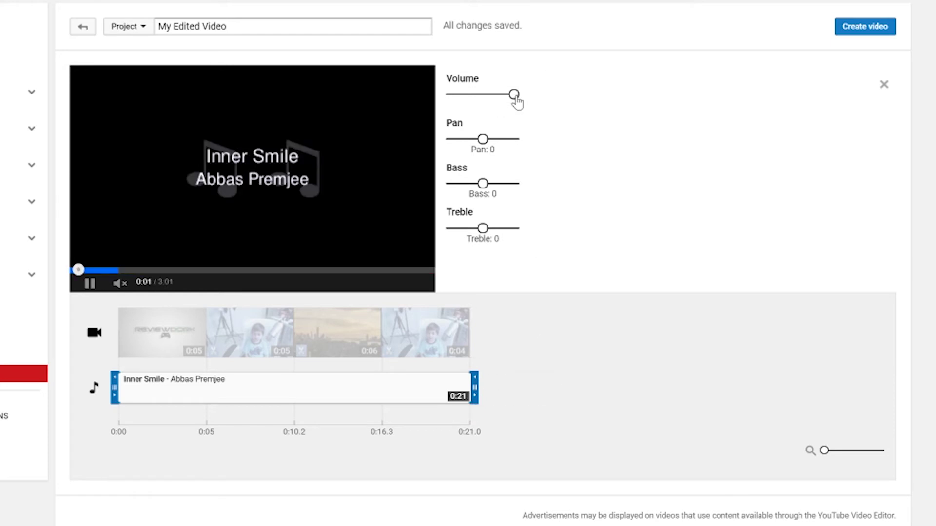
pyautogui.moveTo(515, 97); pyautogui.dragTo(462, 99)
pyautogui.click(88, 290)
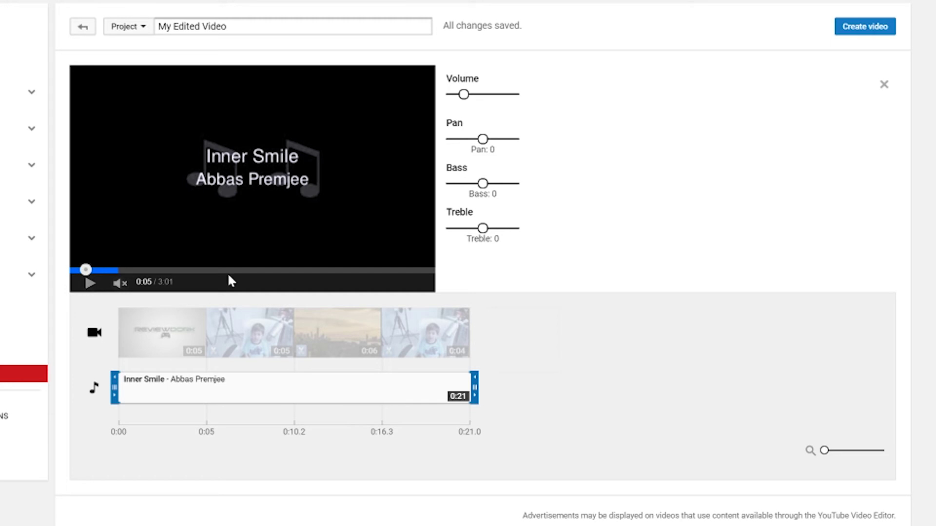
# - Place a 2-second Crossfade transition between the child clip and the city time-lapse
pyautogui.click(884, 87)
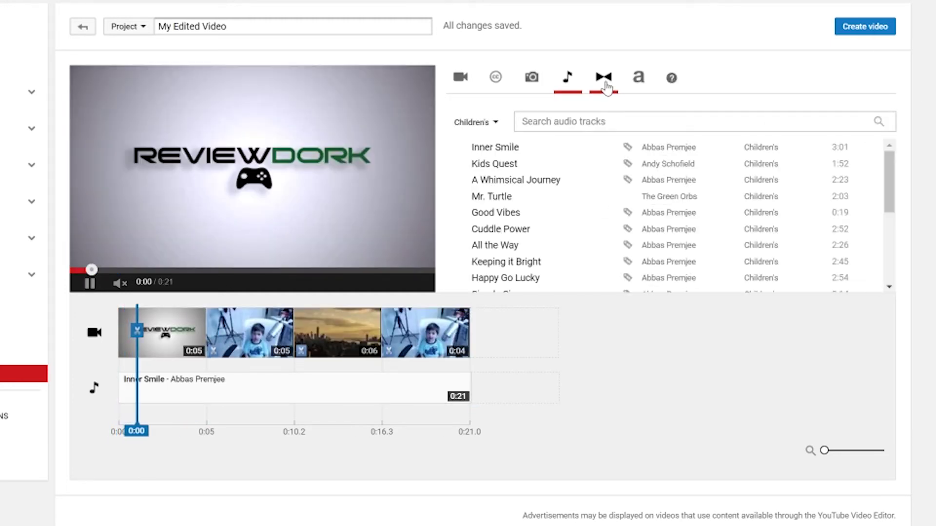
pyautogui.click(604, 86)
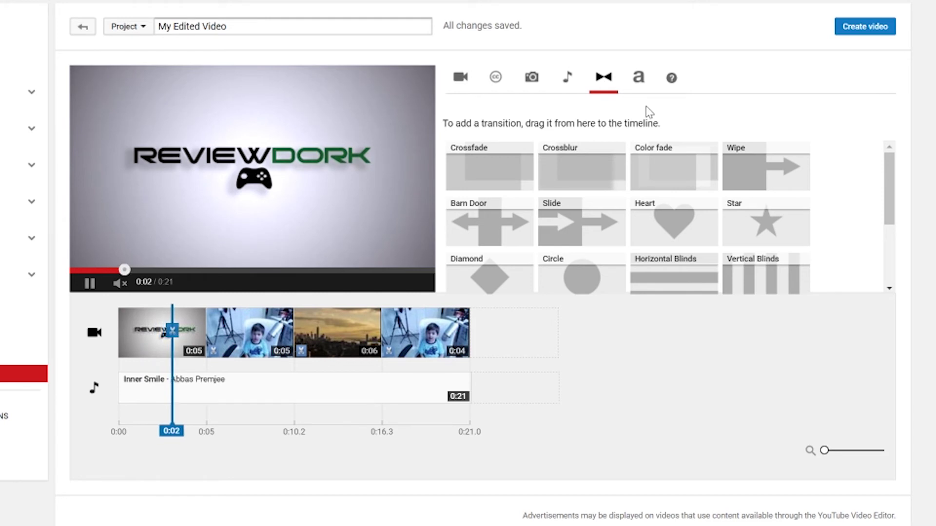
pyautogui.press('space')
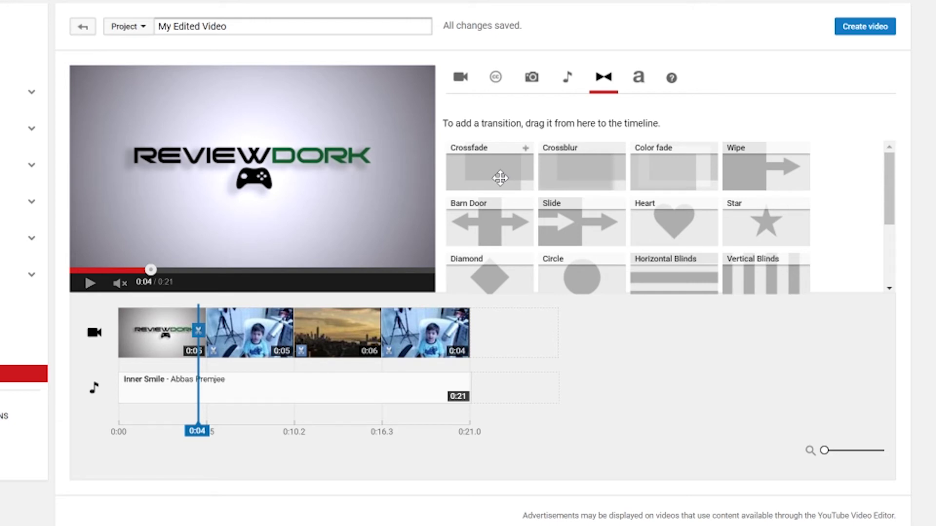
pyautogui.moveTo(506, 173); pyautogui.dragTo(295, 333)
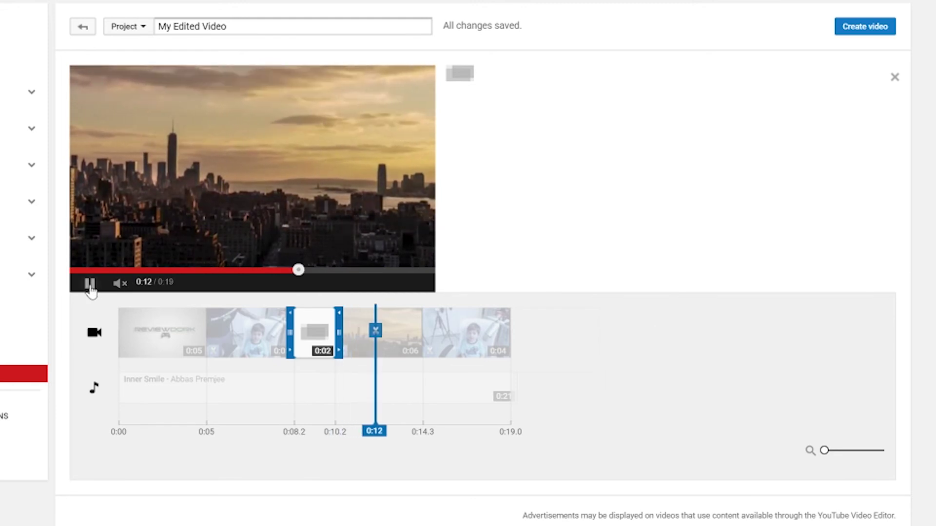
pyautogui.click(897, 81)
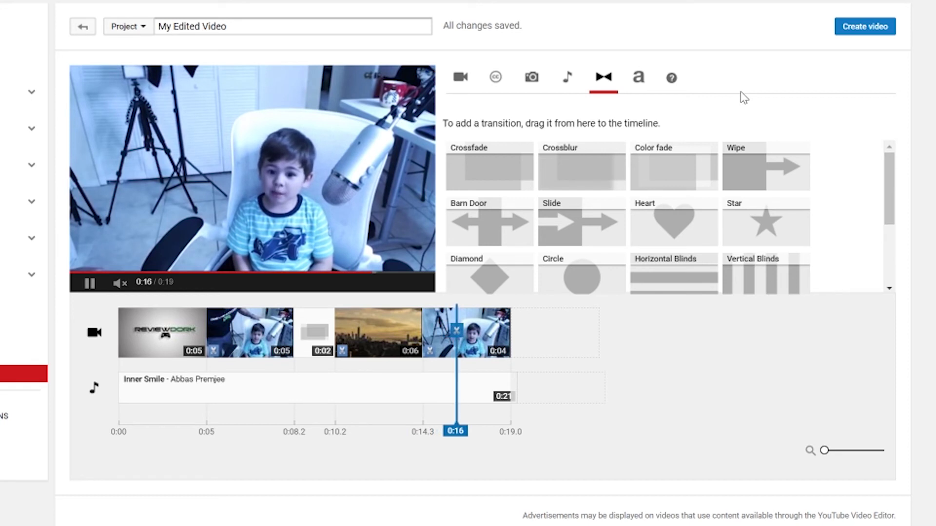
# - Add a Banner title over the second clip, positioned in the centre
pyautogui.click(639, 79)
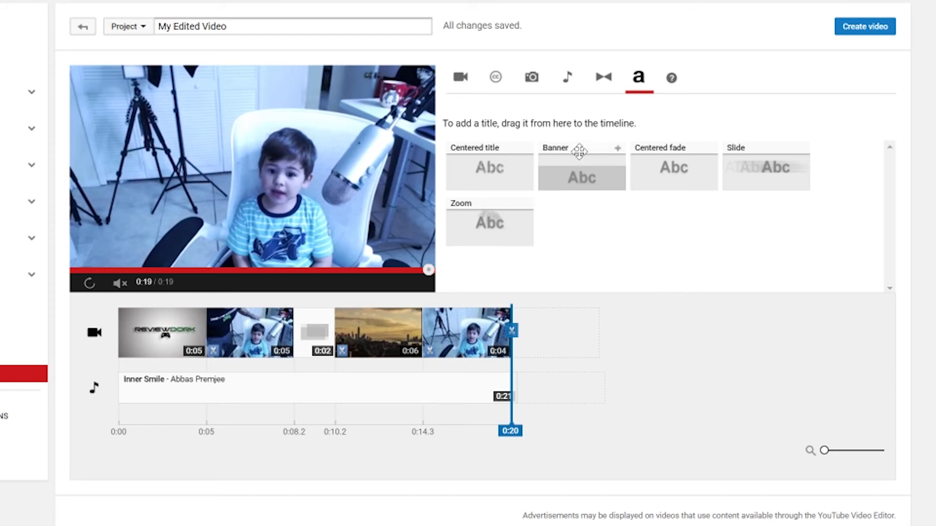
pyautogui.moveTo(582, 147); pyautogui.dragTo(251, 328)
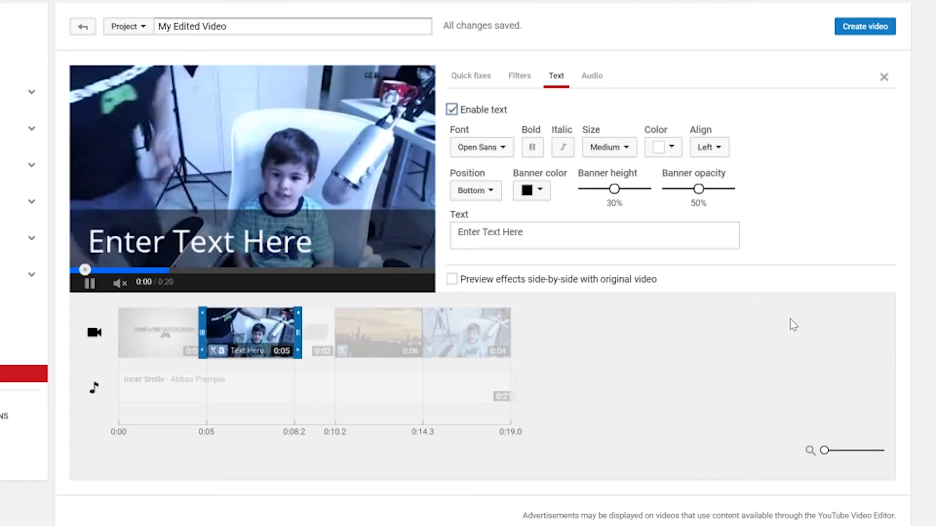
pyautogui.click(491, 193)
pyautogui.click(479, 232)
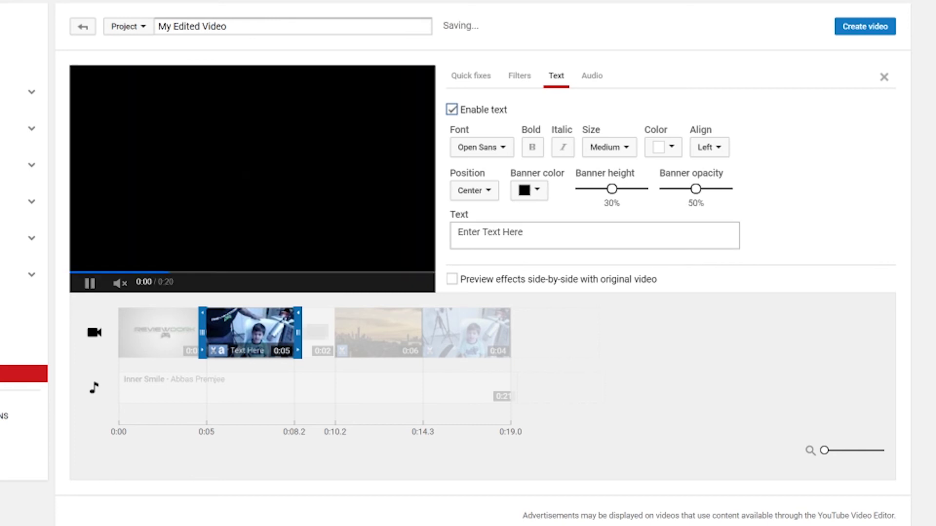
# - Make the banner text Large, centre-aligned and bold, then select the 'Enter Text Here' placeholder
pyautogui.click(618, 151)
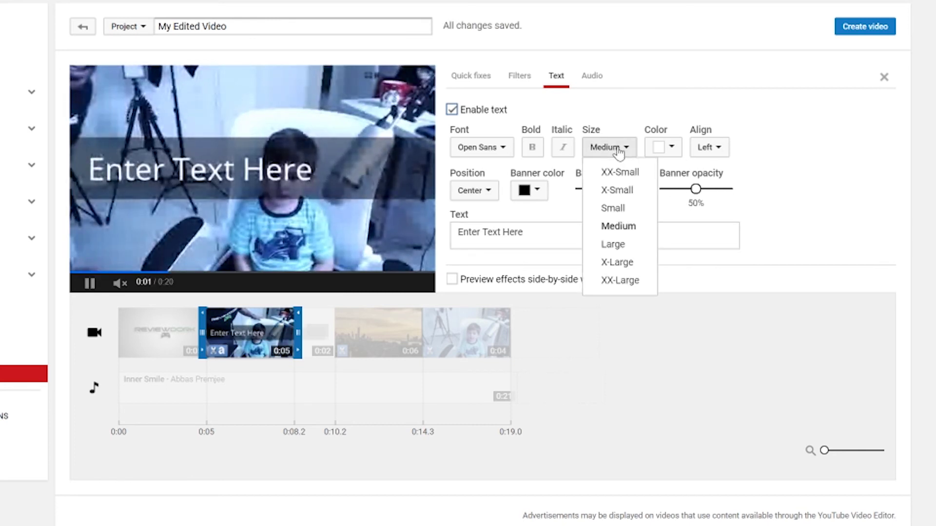
pyautogui.click(612, 244)
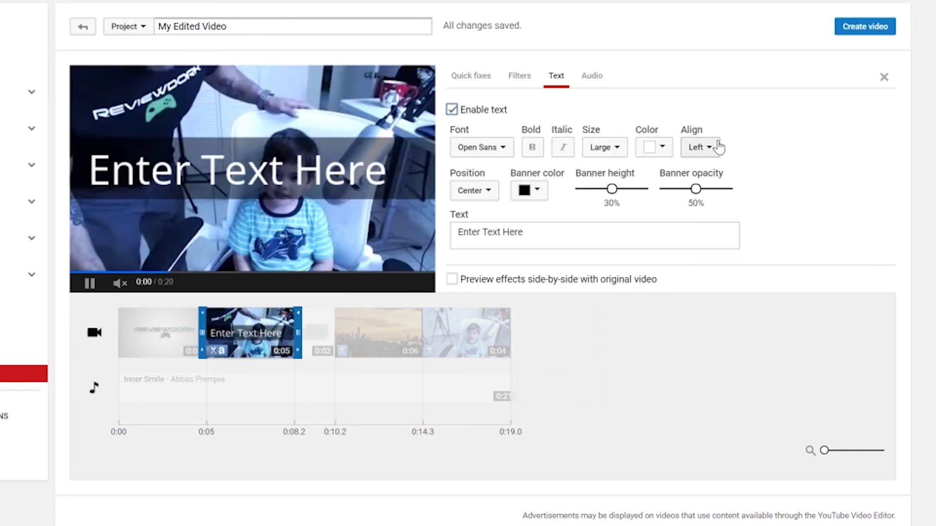
pyautogui.click(717, 147)
pyautogui.click(712, 189)
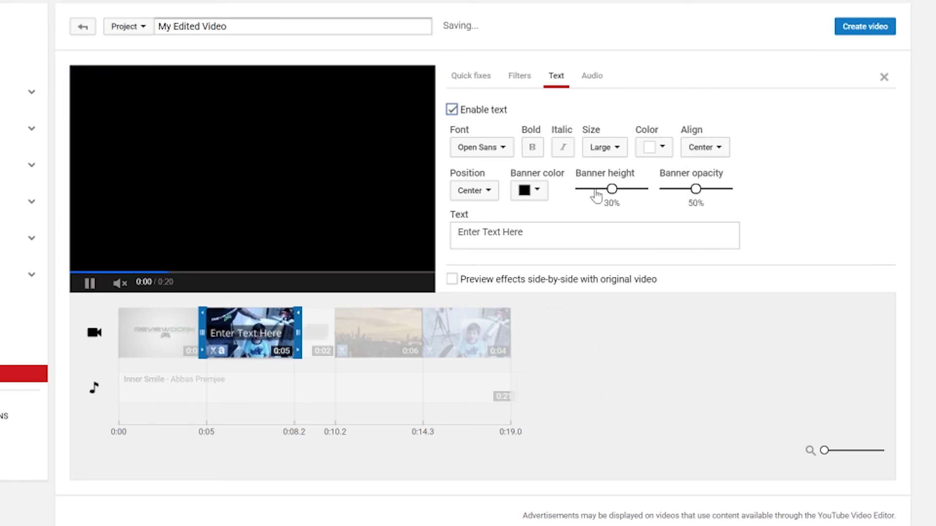
pyautogui.click(533, 149)
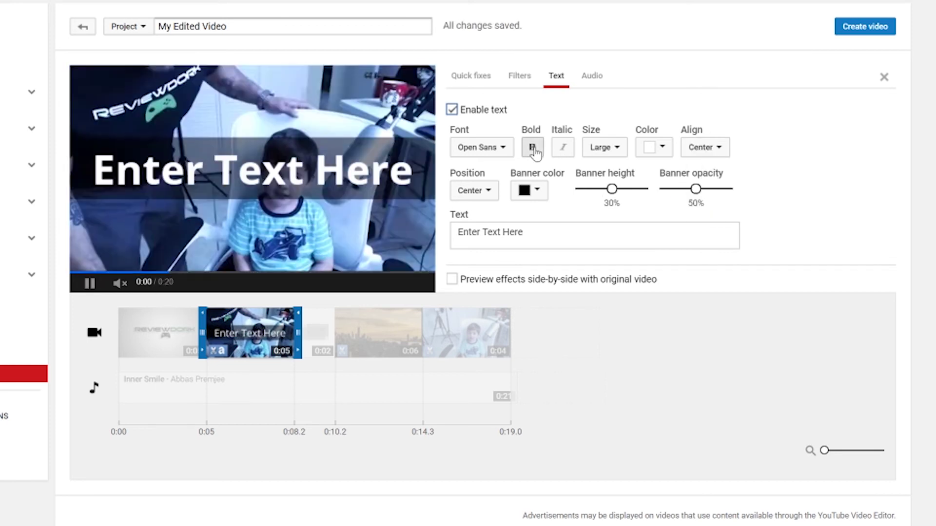
pyautogui.moveTo(524, 233); pyautogui.dragTo(367, 235)
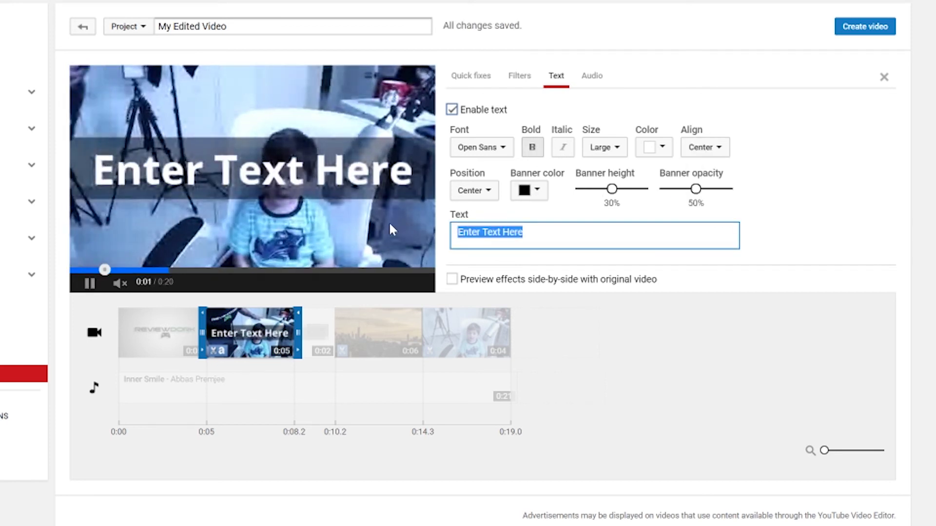
# - Change the banner text over the second clip to 'Subscribe' and close the text settings
pyautogui.write('Subscribe')
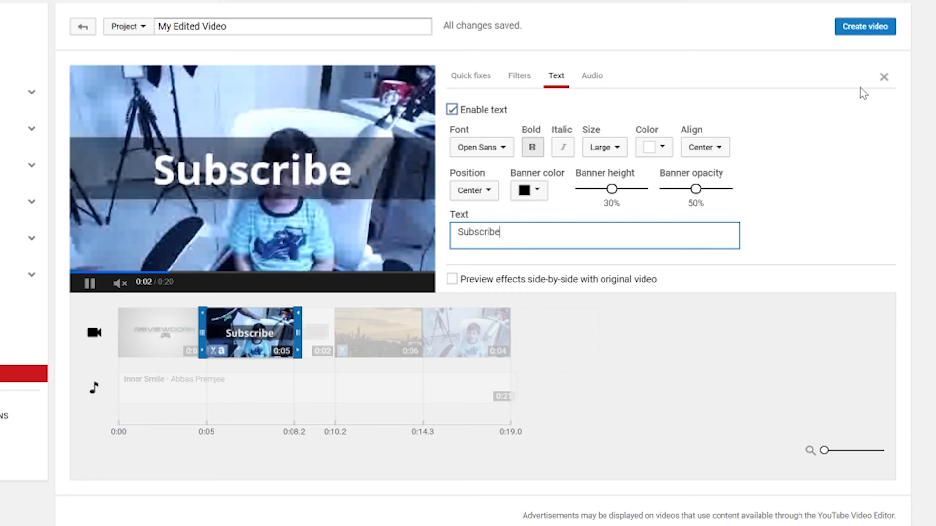
pyautogui.click(451, 109)
pyautogui.click(451, 111)
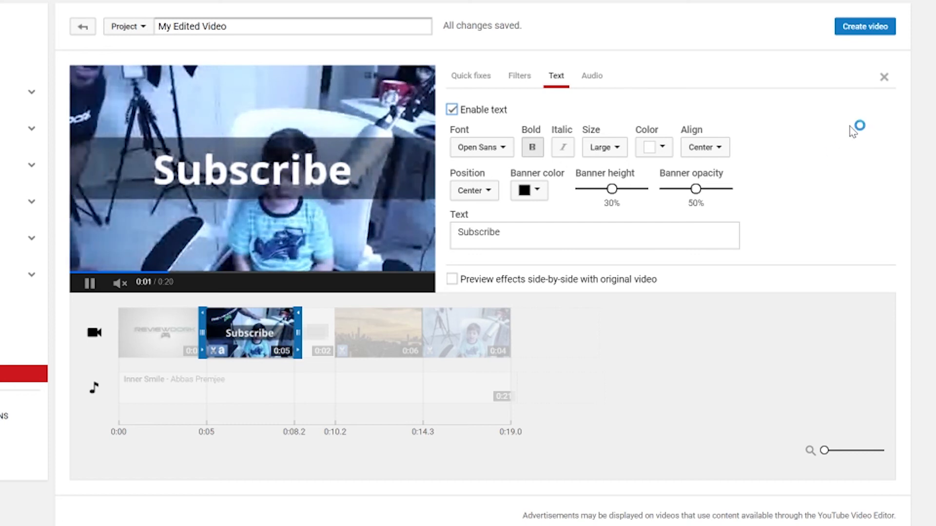
pyautogui.click(884, 77)
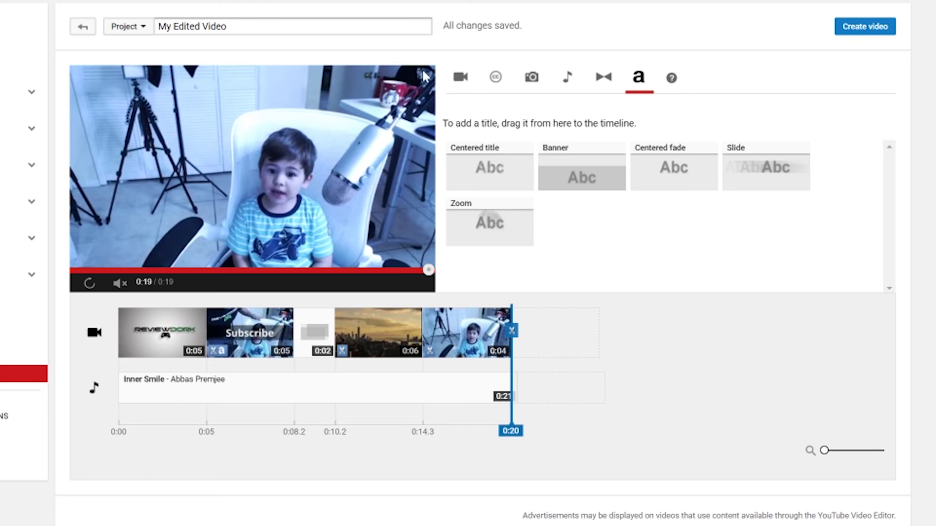
# - Show the library of the channel's uploaded videos next to the preview
pyautogui.click(460, 77)
pyautogui.moveTo(148, 343)
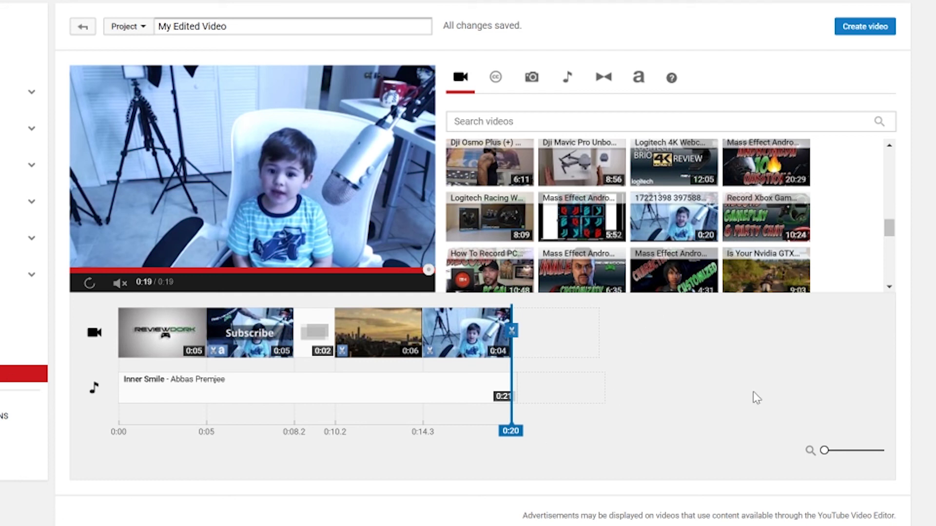
# - Create the video from the project and set its privacy to Unlisted
pyautogui.click(874, 31)
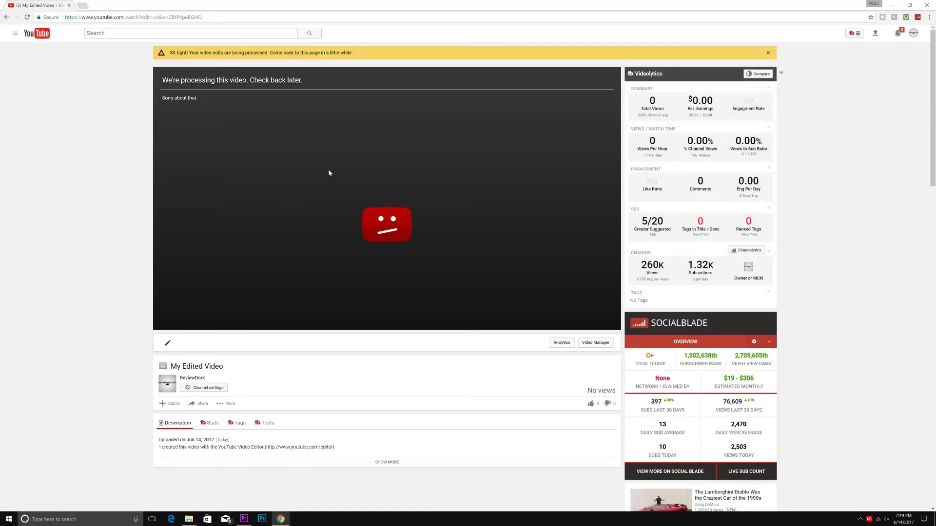
pyautogui.click(167, 343)
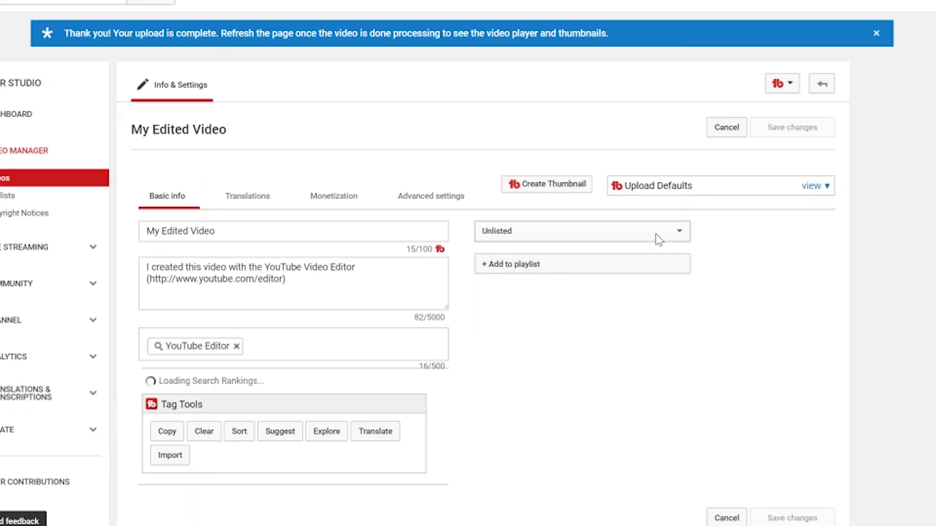
pyautogui.click(658, 236)
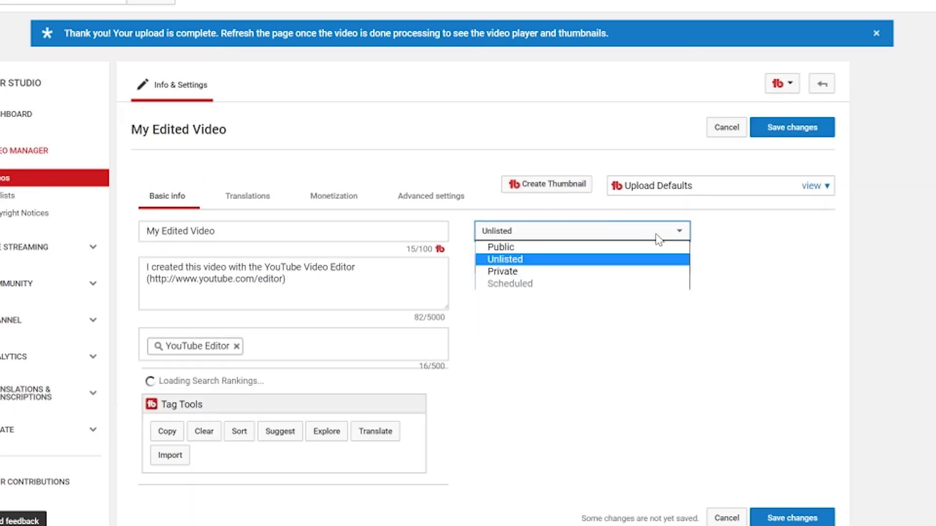
pyautogui.click(619, 261)
# - Review the new video's title, description and tags
pyautogui.moveTo(217, 231); pyautogui.dragTo(80, 247)
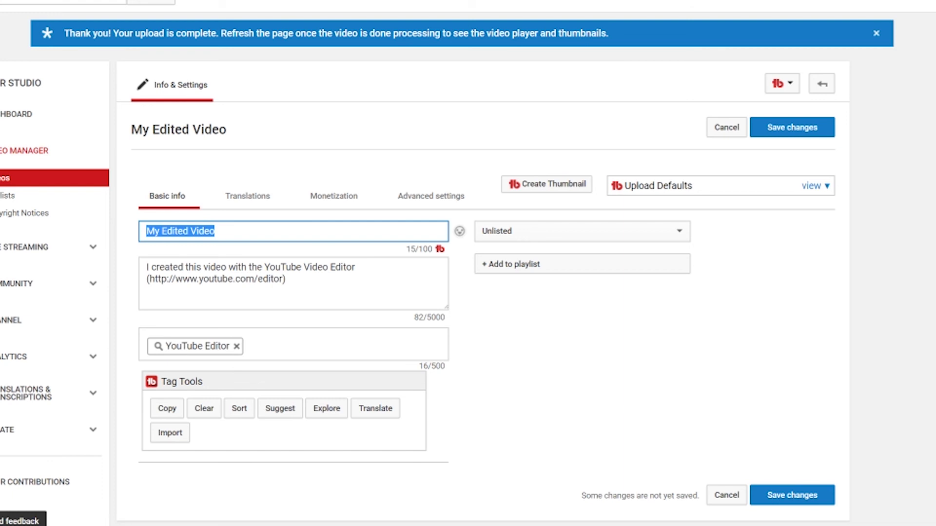
pyautogui.moveTo(287, 279); pyautogui.dragTo(146, 266)
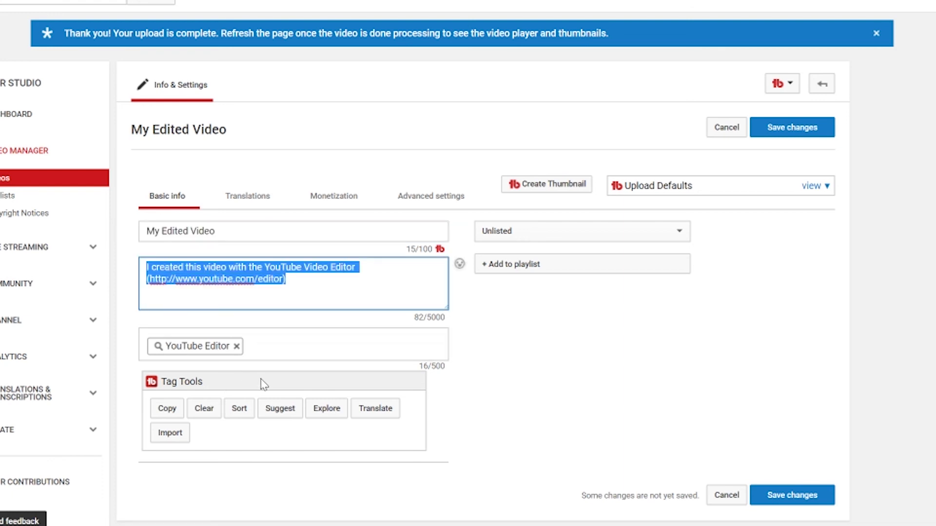
pyautogui.press('Tab')
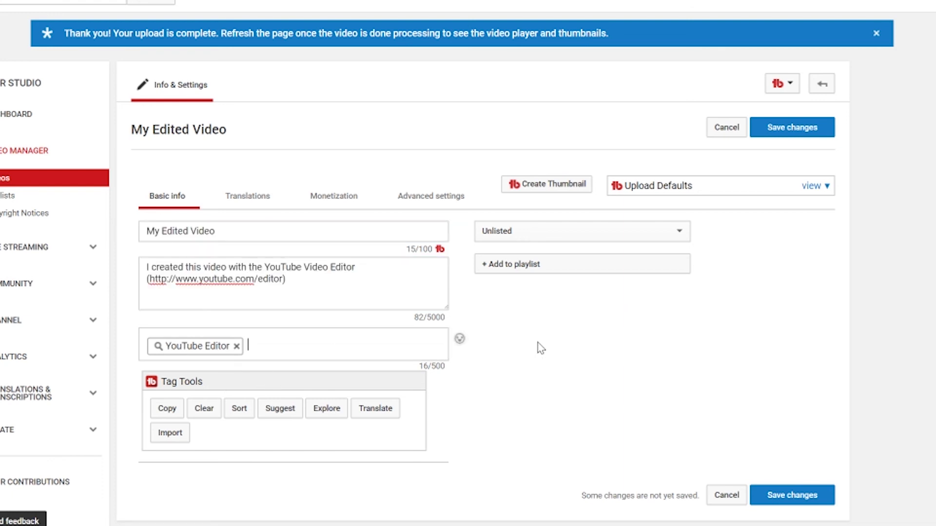